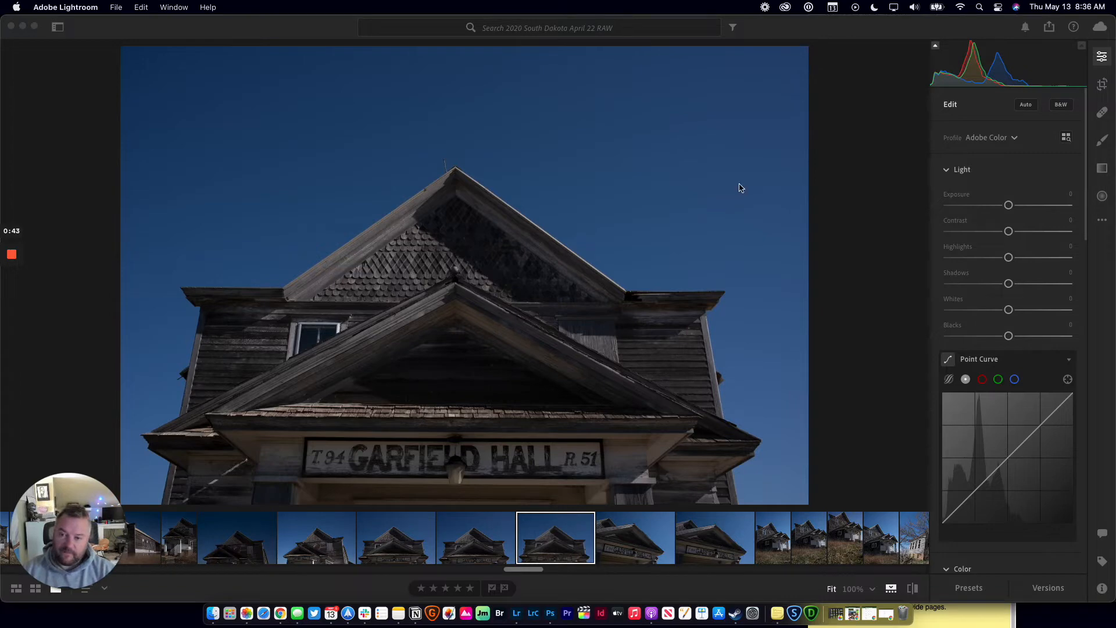
click(1008, 205)
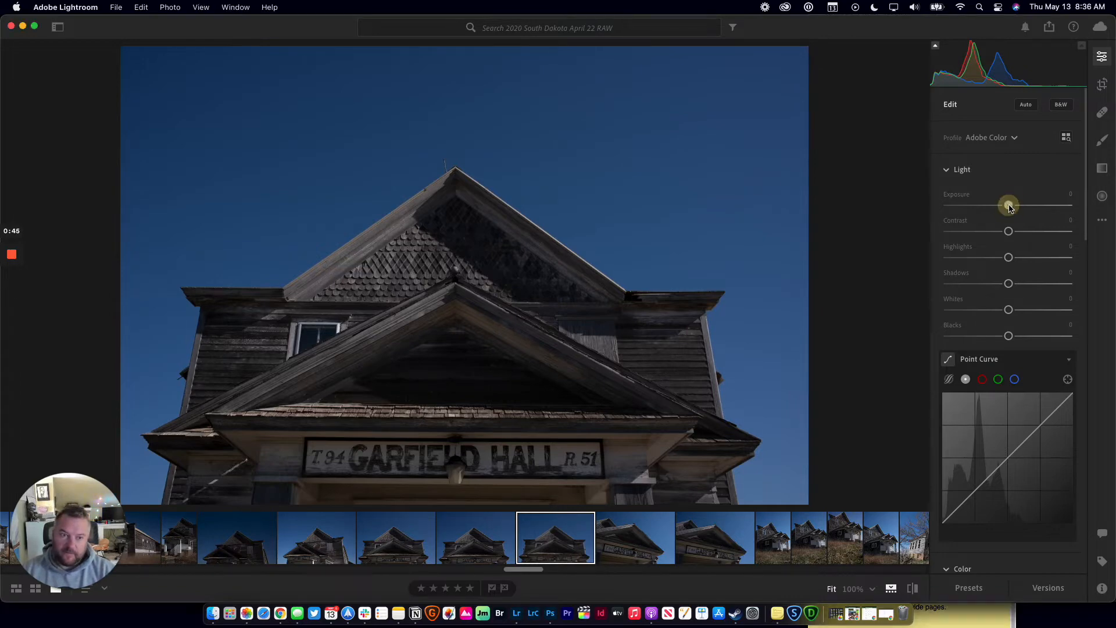
drag(1009, 207, 1023, 208)
double_click(1022, 208)
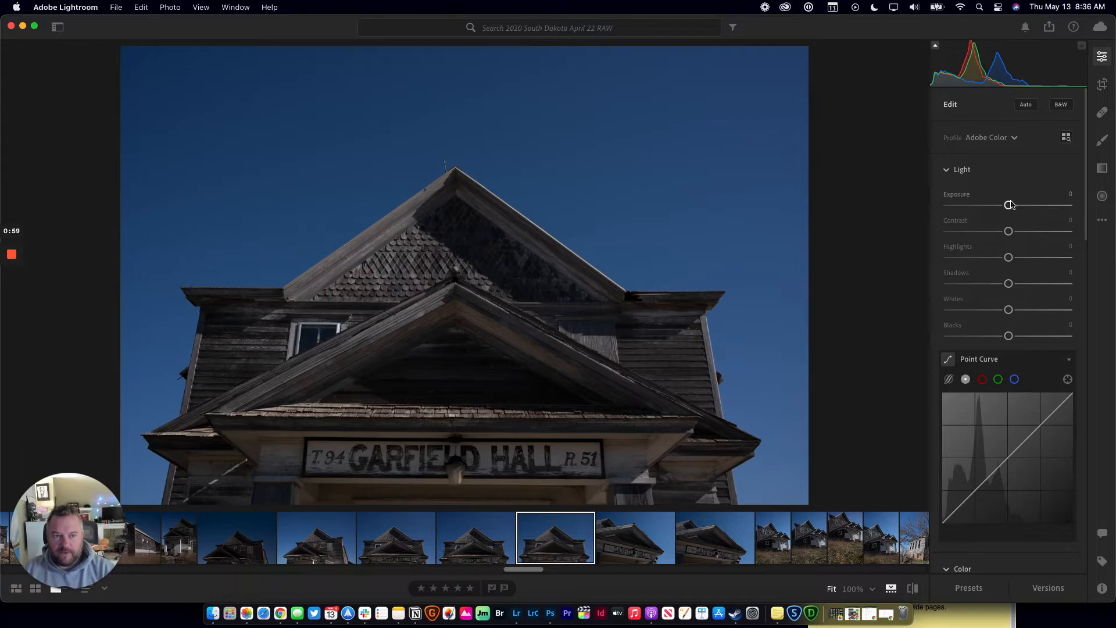
- Set the photo's exposure to +1.30, contrast to +31 and white balance temperature to 5733
drag(1009, 208, 1027, 208)
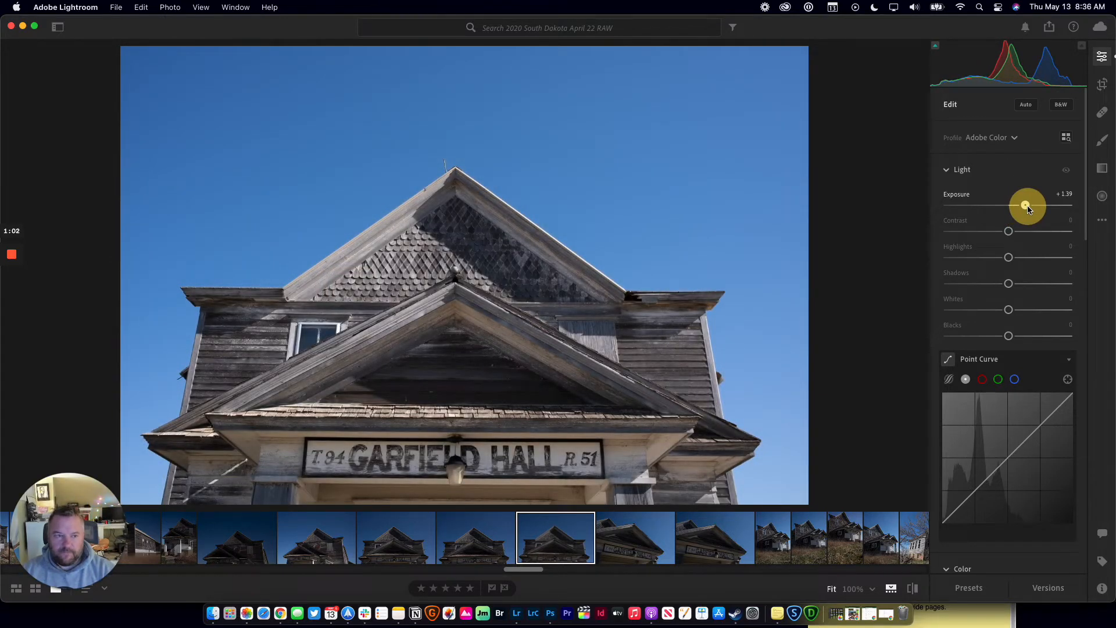
drag(1028, 208, 1027, 235)
scroll(1011, 334, down, 4)
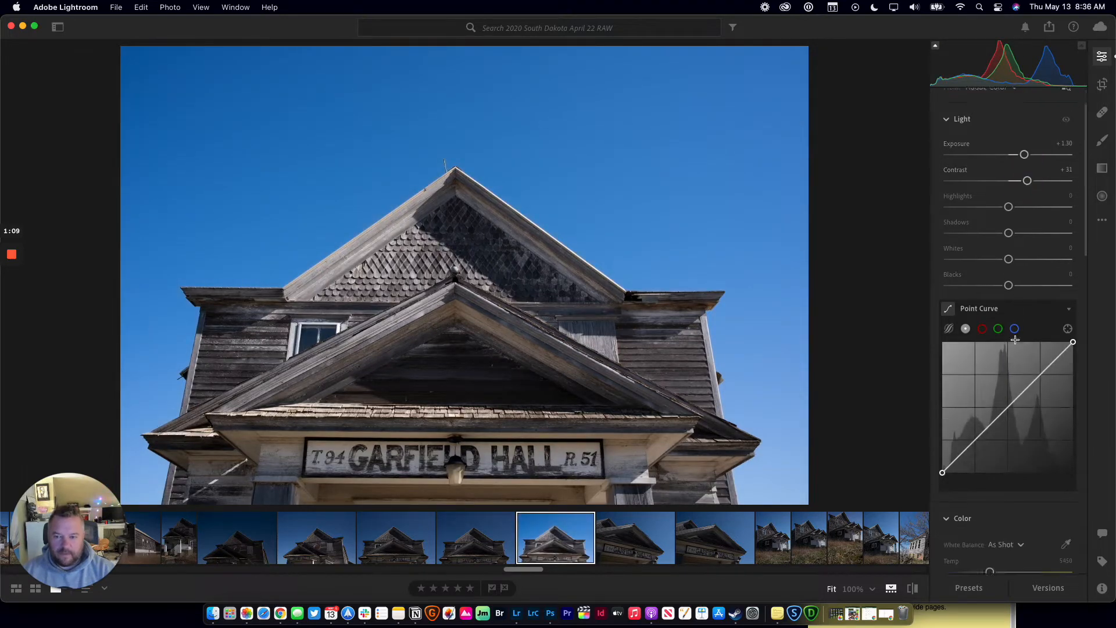
scroll(973, 532, down, 1)
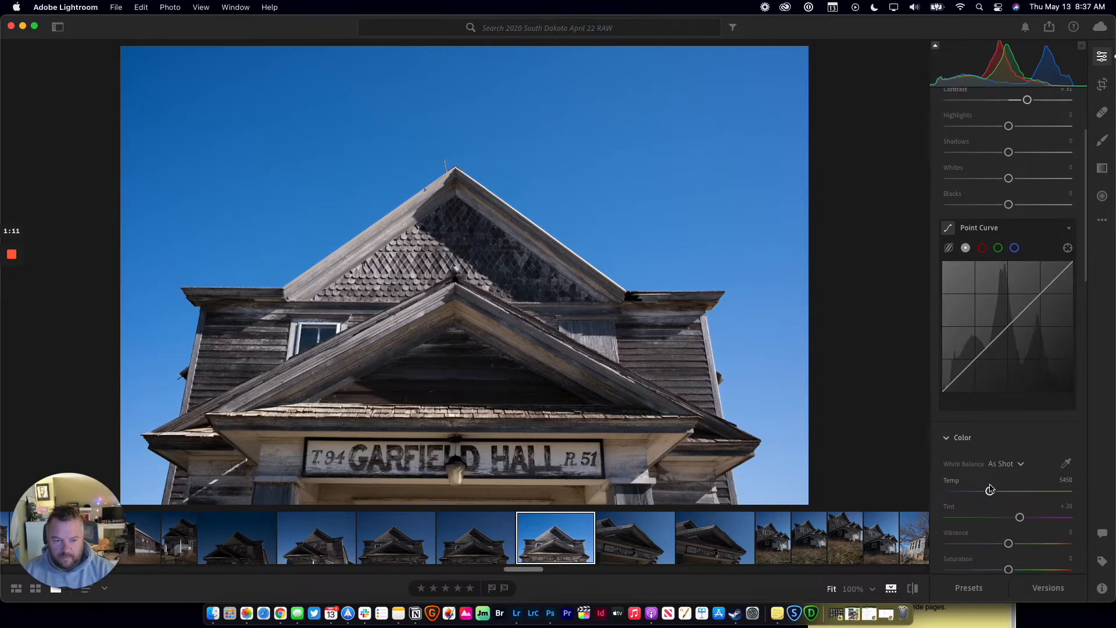
drag(990, 491, 994, 491)
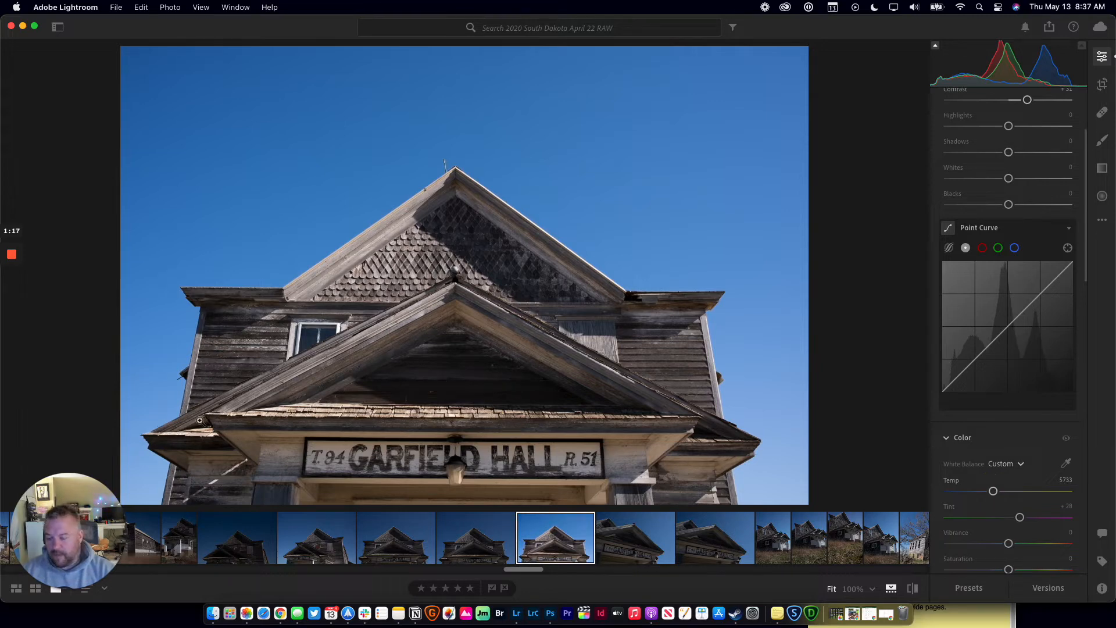
click(1101, 222)
click(1101, 223)
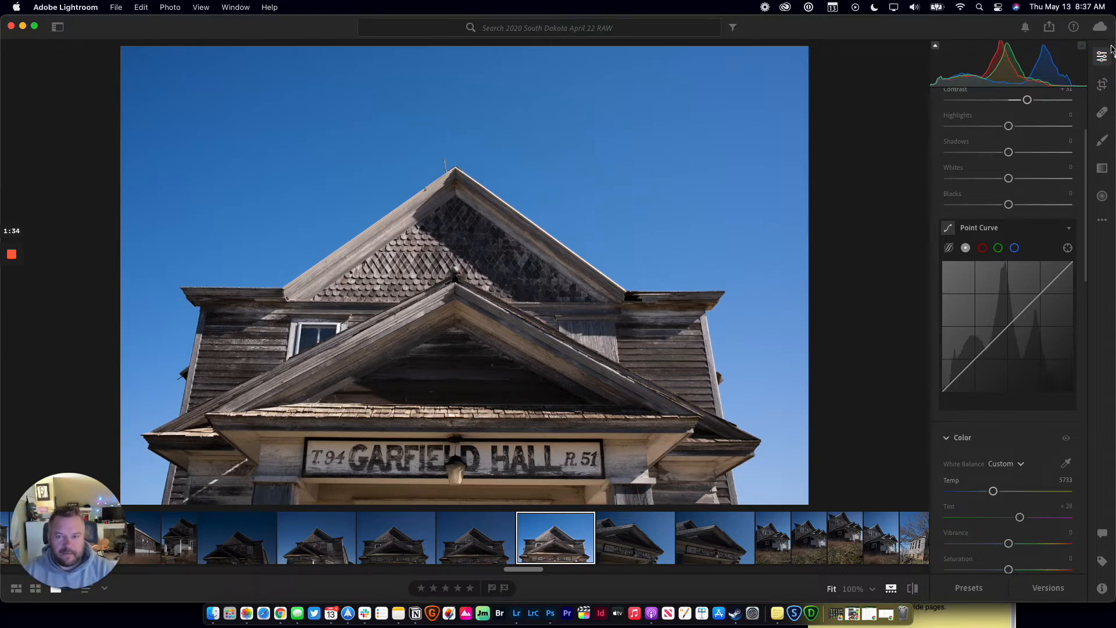
click(1104, 219)
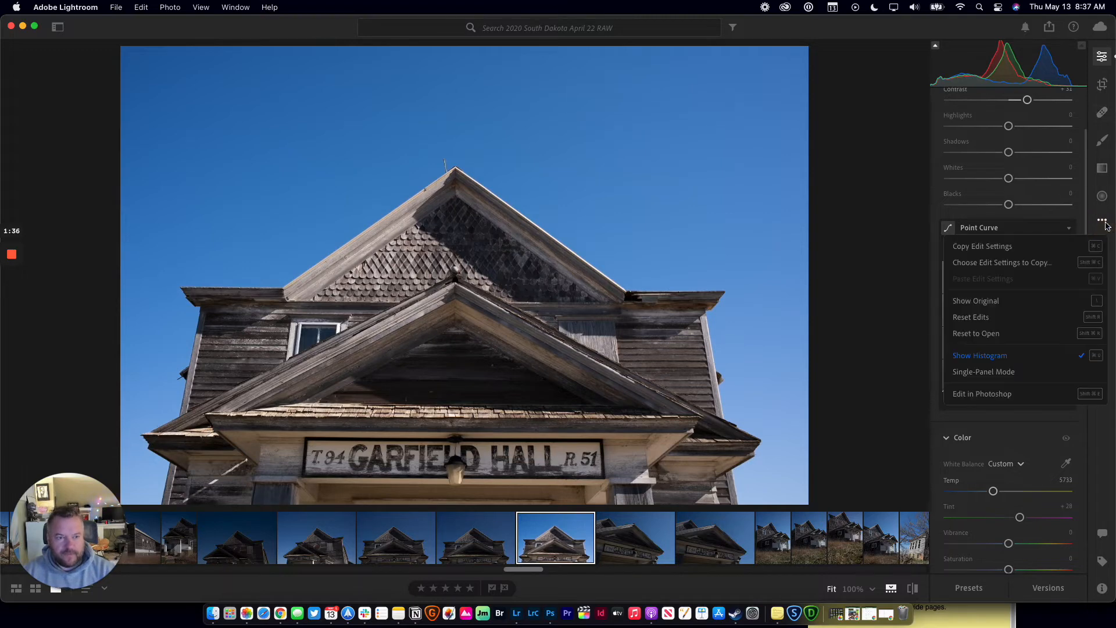
click(1103, 220)
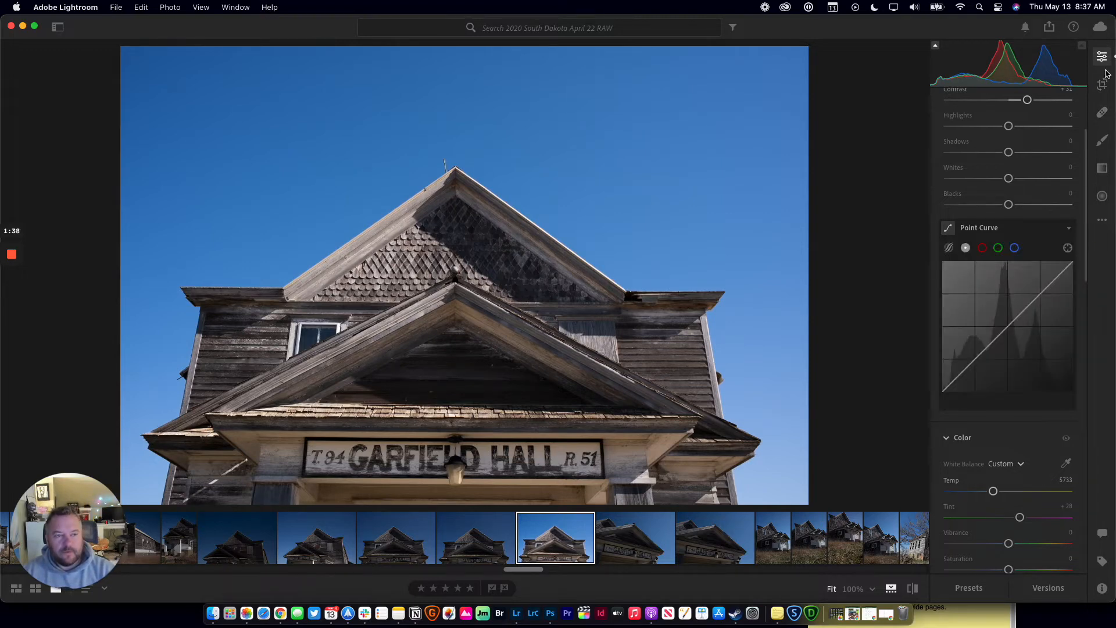
- Correct the building's converging verticals with Guided Upright, placing guides along its left and right wall edges
scroll(1001, 459, down, 3)
scroll(1001, 460, down, 15)
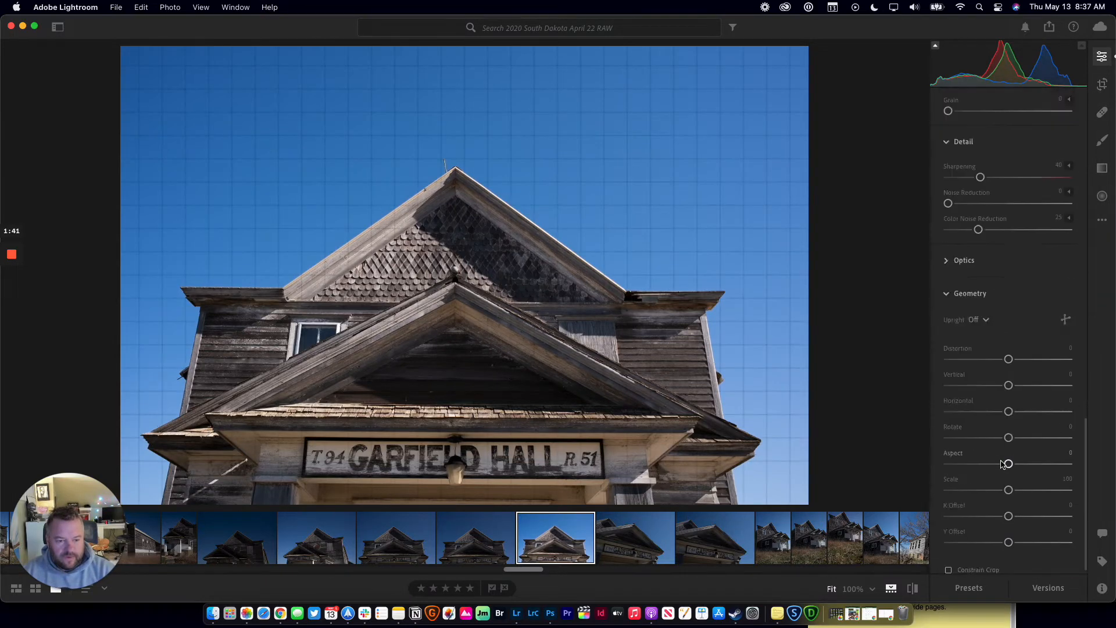
scroll(1005, 333, down, 1)
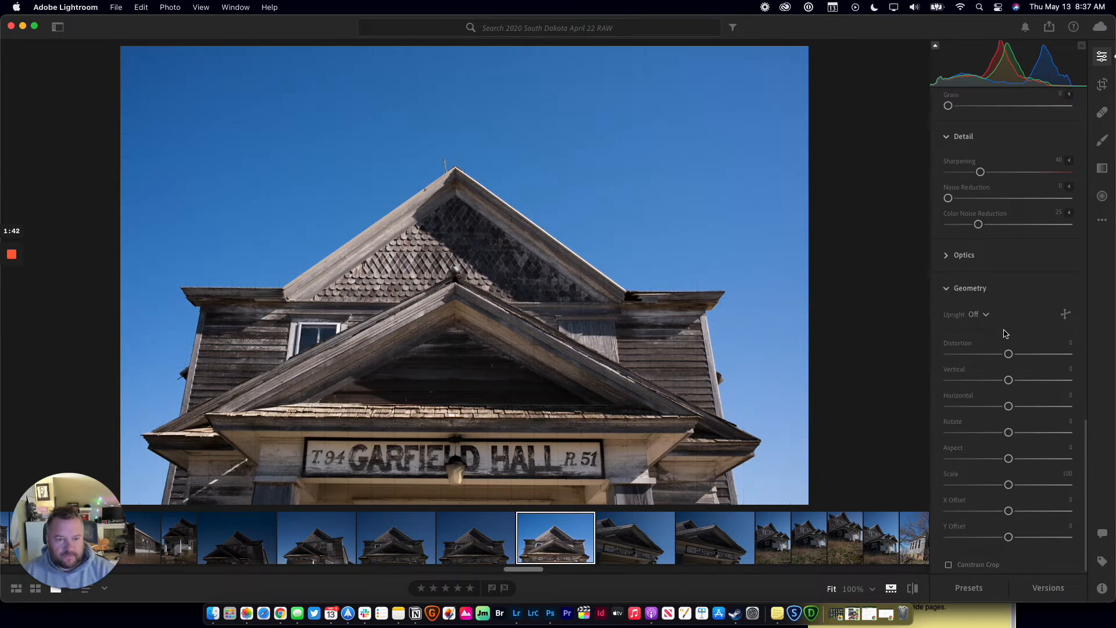
click(1066, 315)
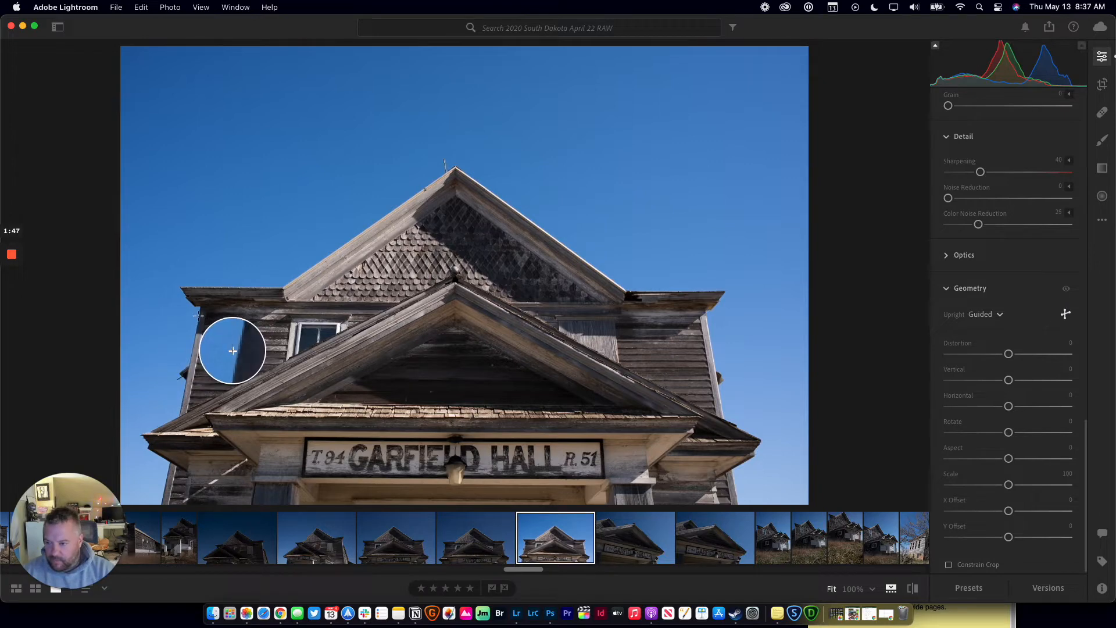
drag(198, 315, 164, 495)
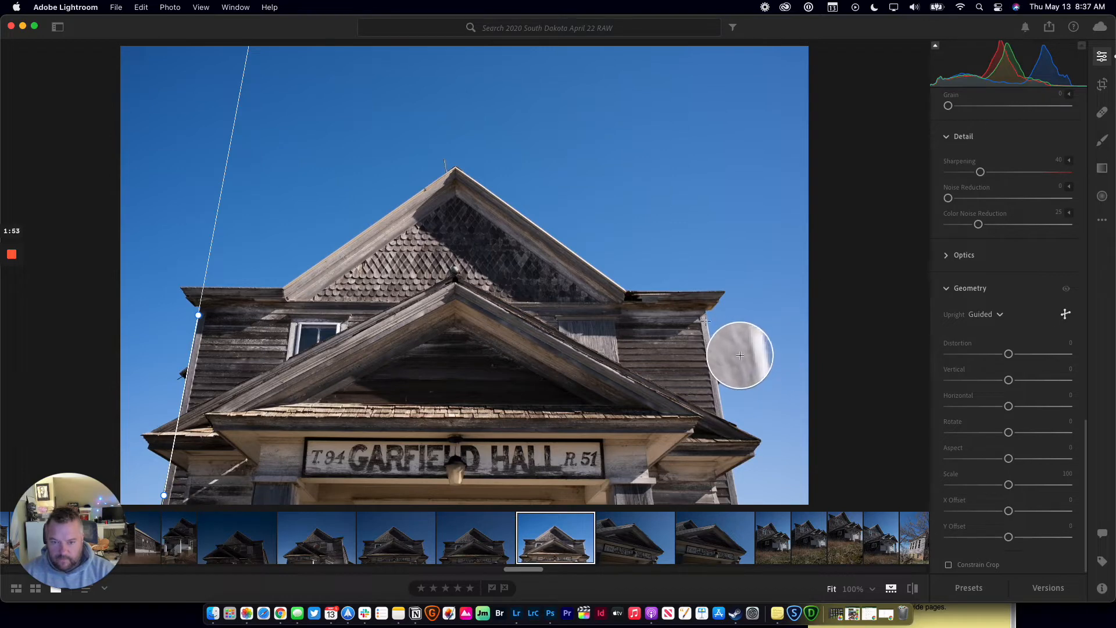
drag(704, 320, 737, 493)
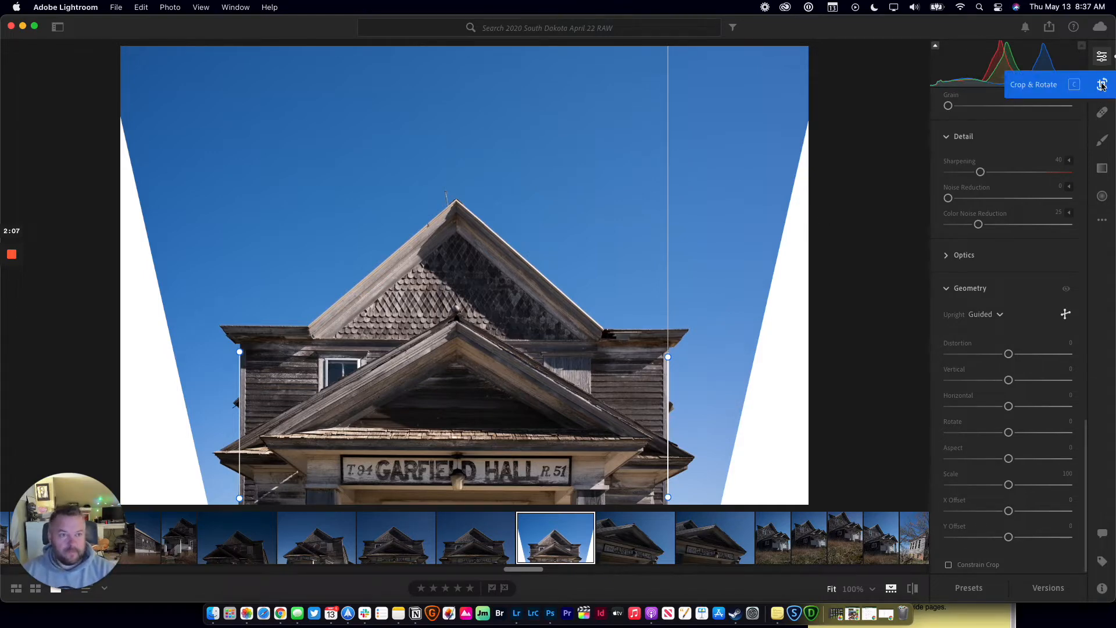
click(1065, 314)
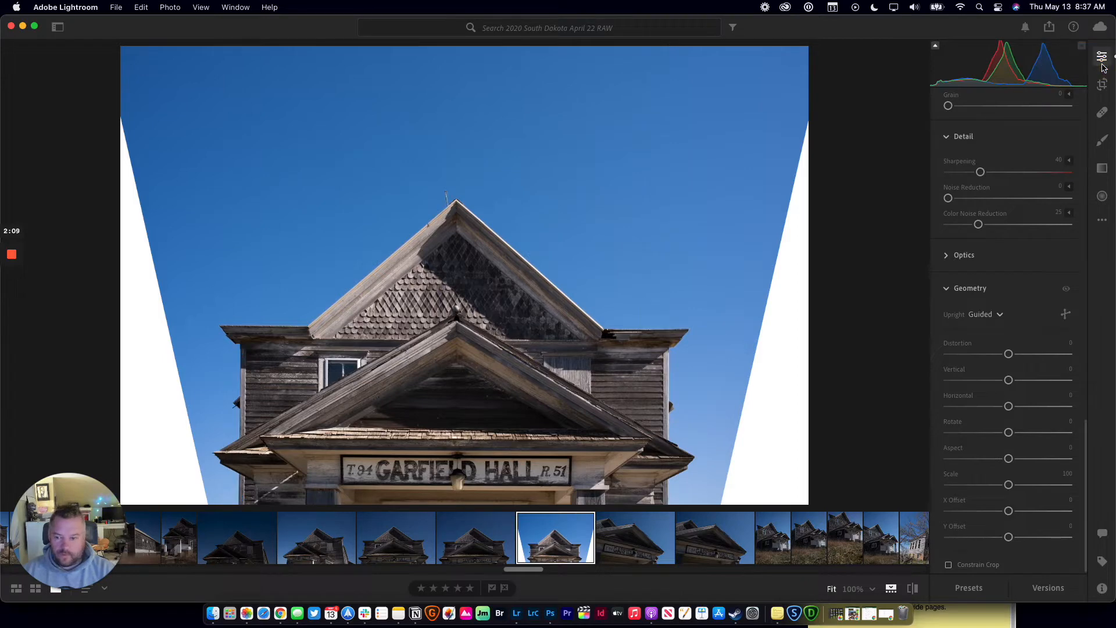
- Try a 1 x 1 crop on the corrected photo and reset the crop to the original
click(1102, 85)
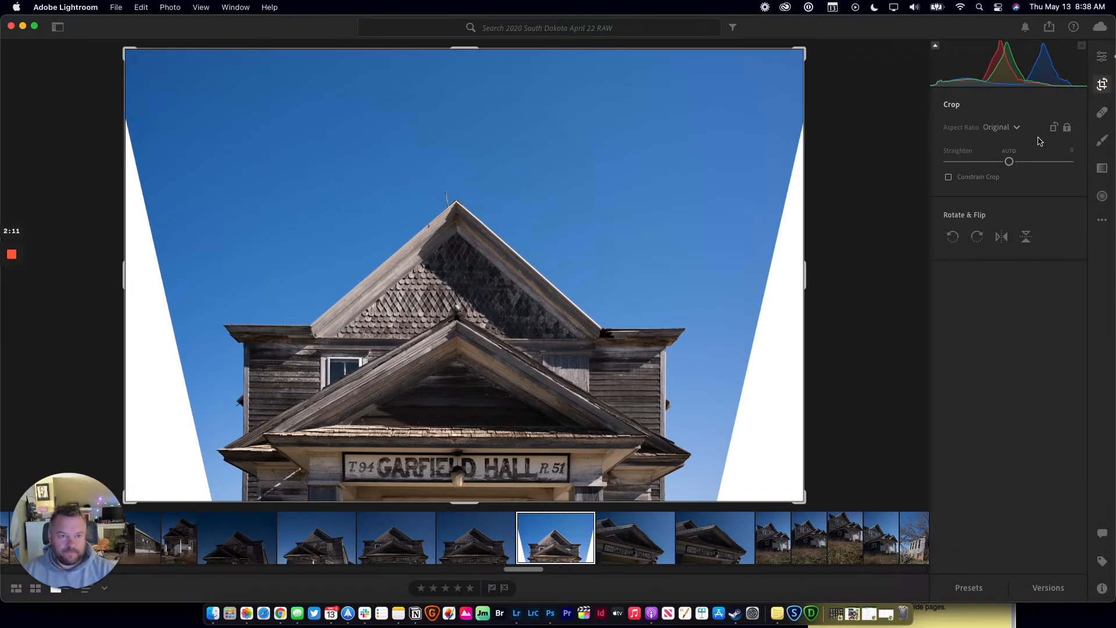
click(1013, 127)
click(1014, 127)
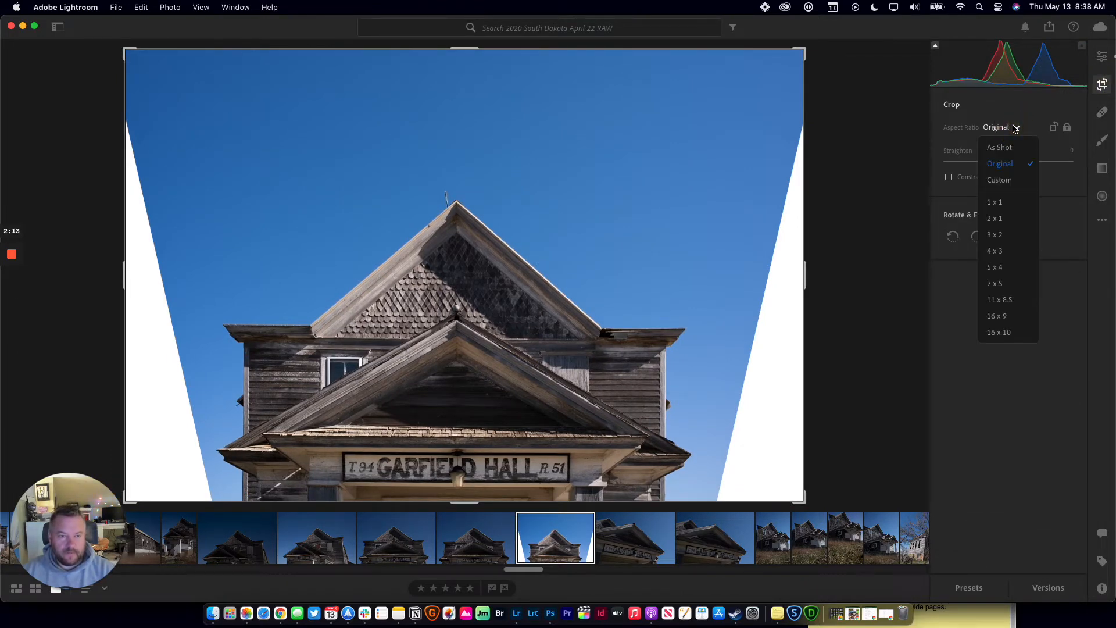
click(1009, 201)
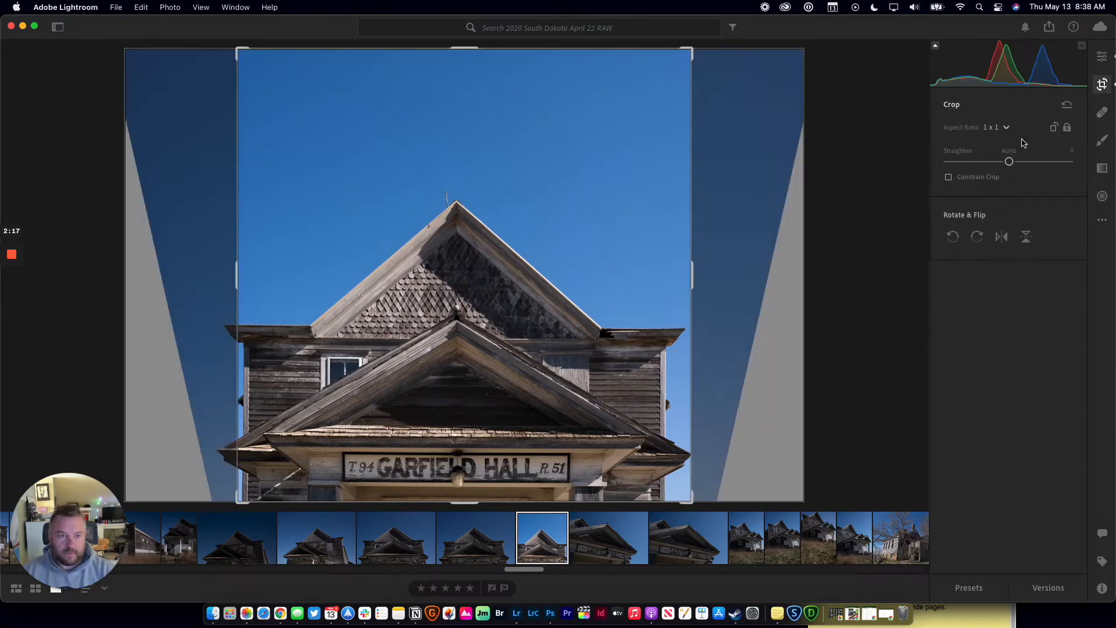
click(1101, 86)
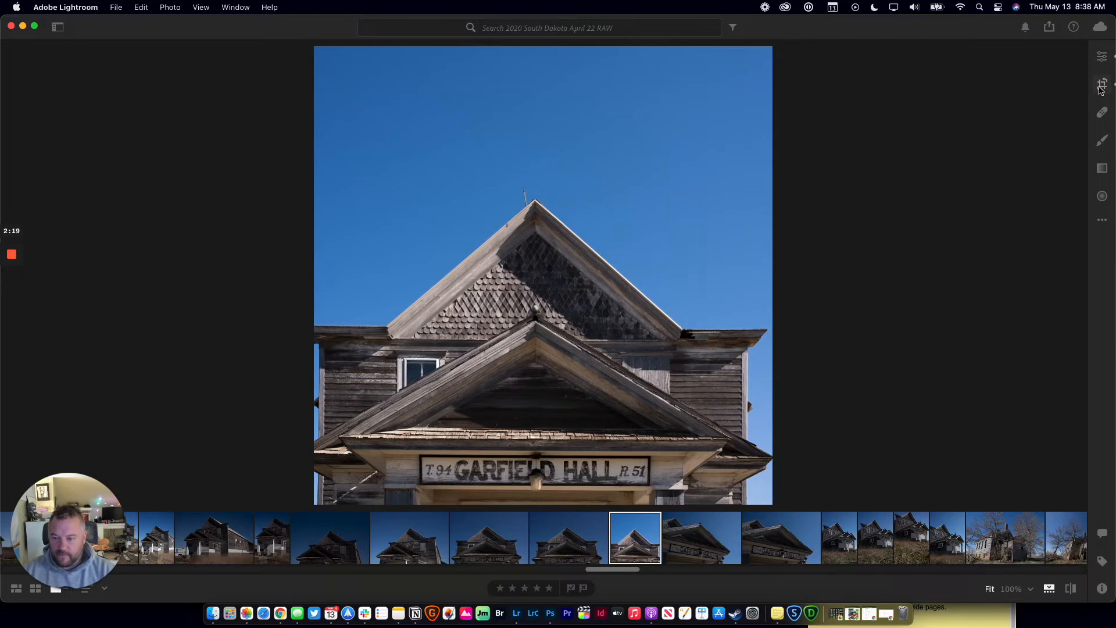
click(1101, 86)
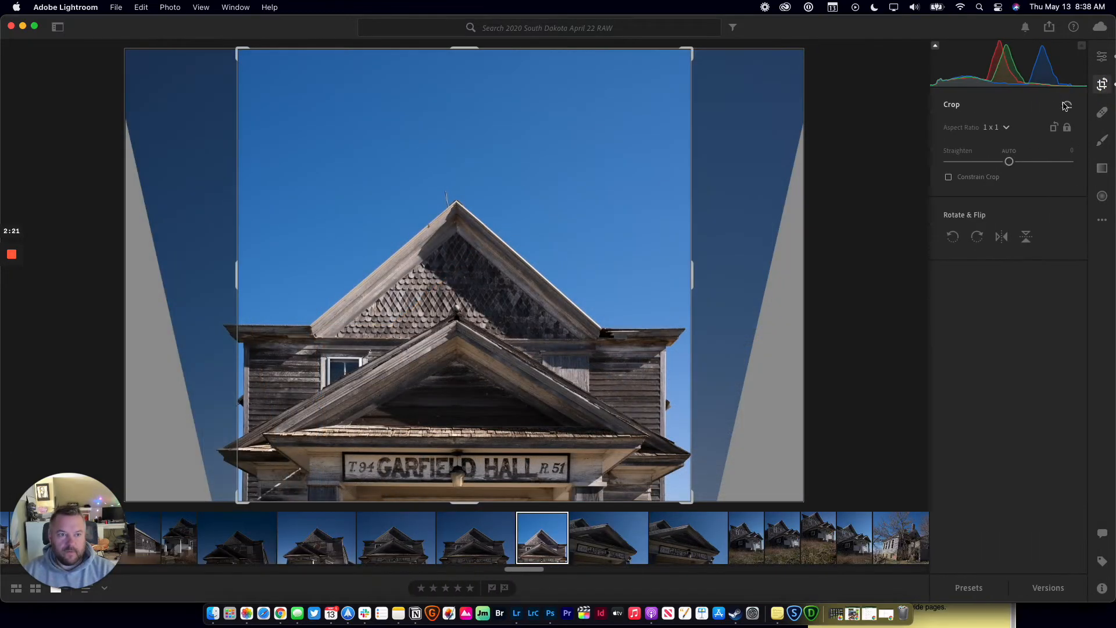
click(1066, 106)
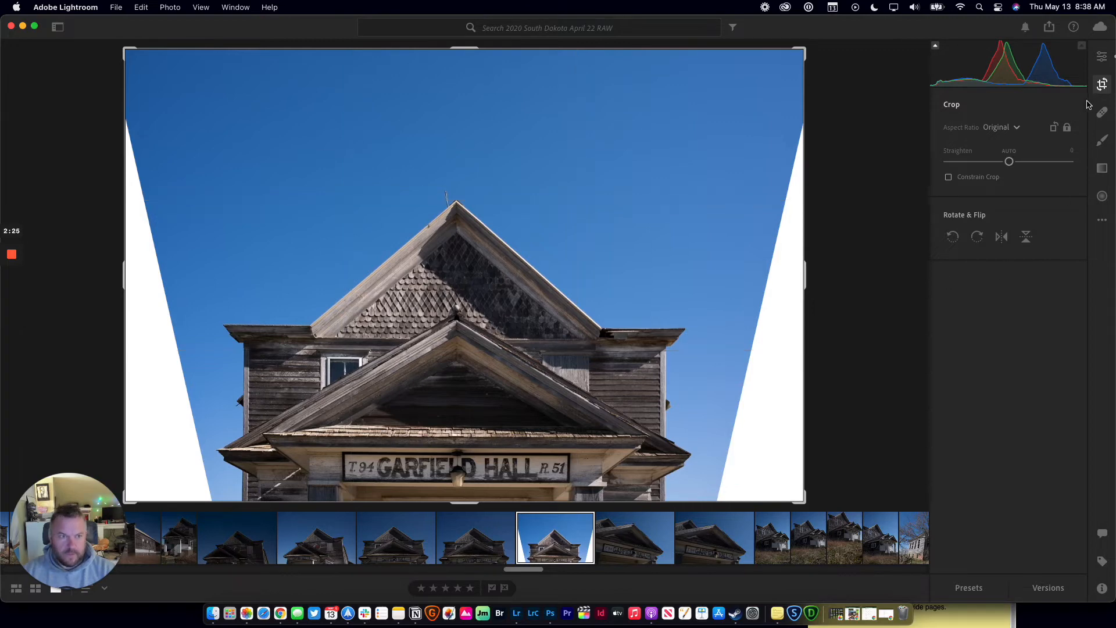
- Straighten the photo by -0.53 in the original aspect ratio and finish the crop
click(1100, 86)
click(1101, 86)
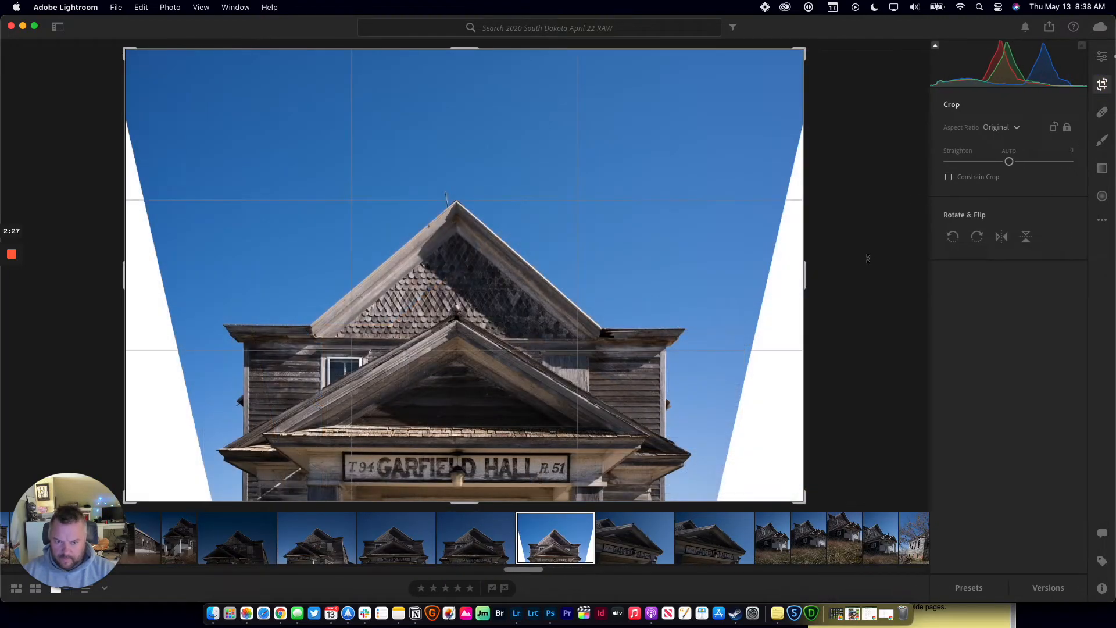
click(865, 261)
drag(865, 261, 865, 258)
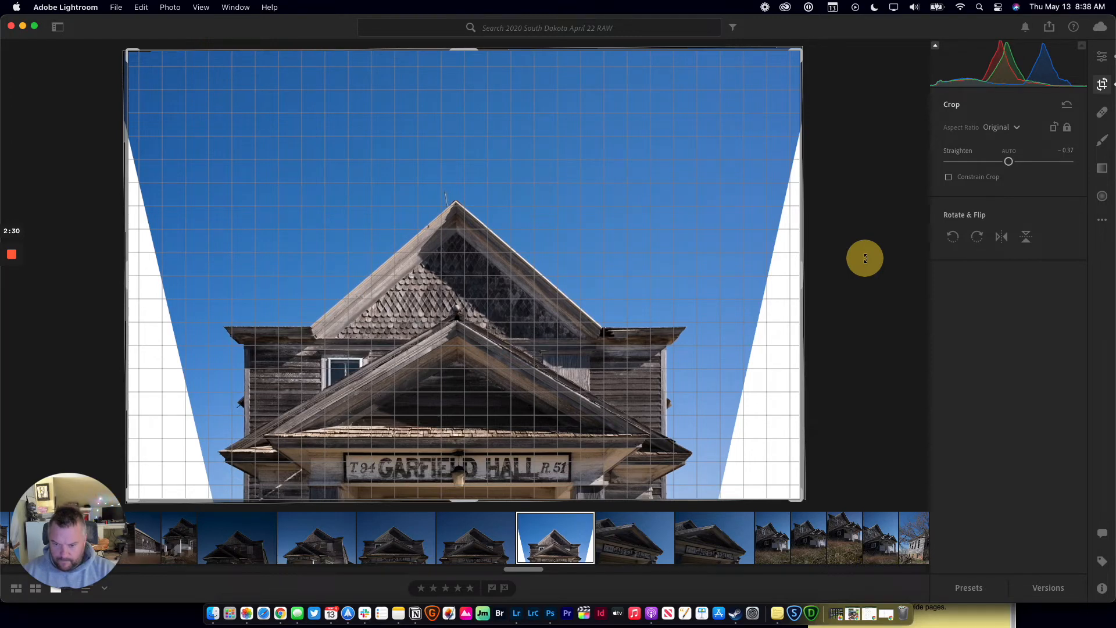
drag(865, 258, 865, 258)
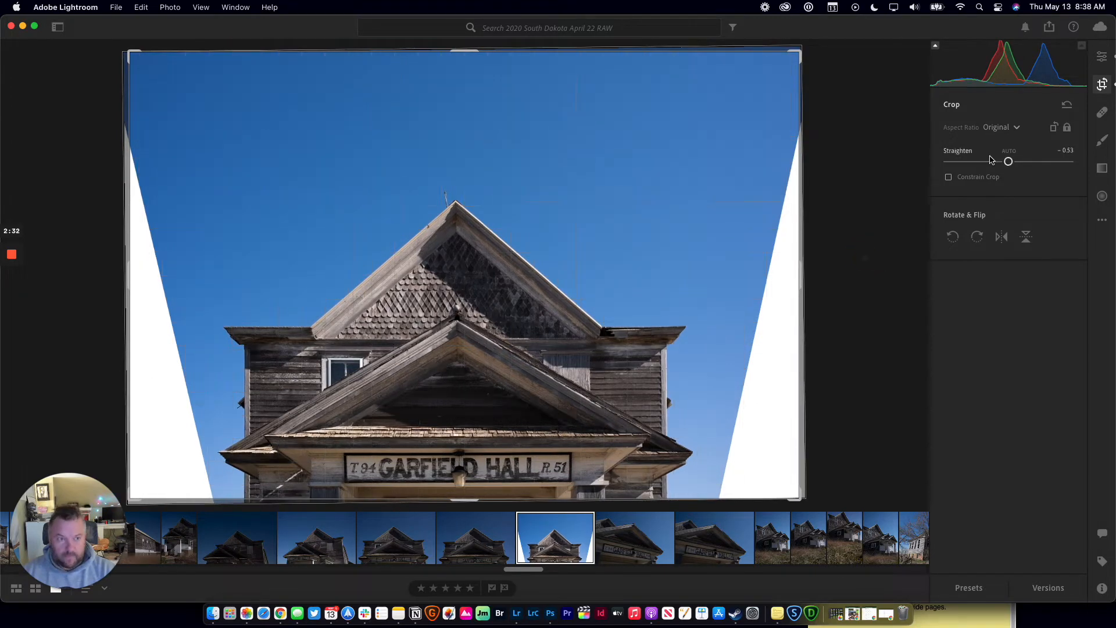
click(1100, 85)
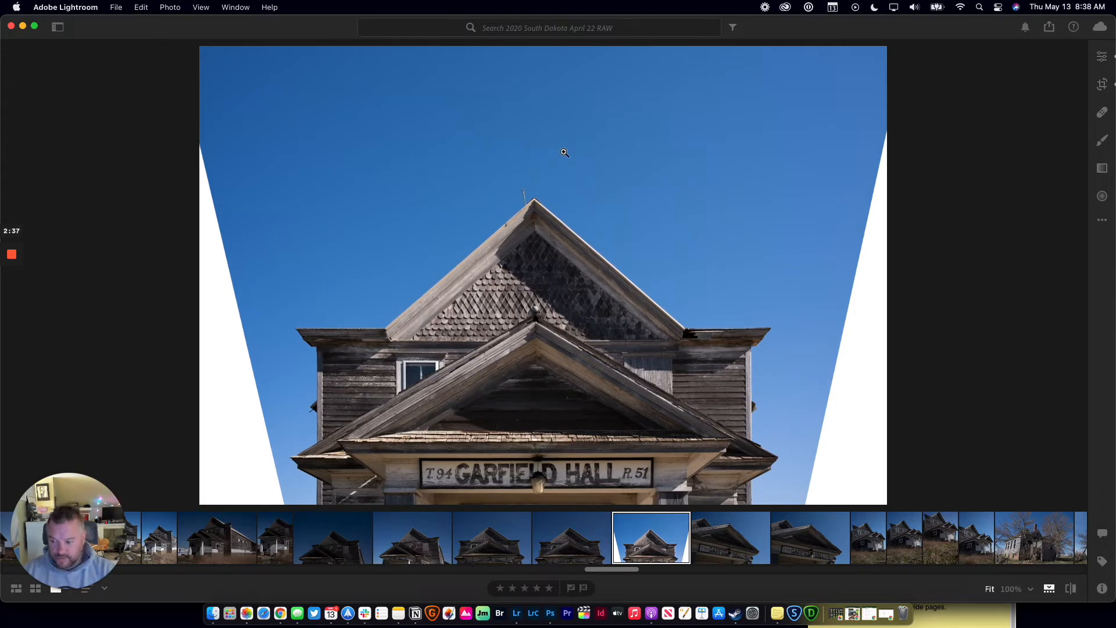
- Send the photo to Photoshop for editing and start a crop with the 4 : 5 (8 : 10) ratio
click(116, 7)
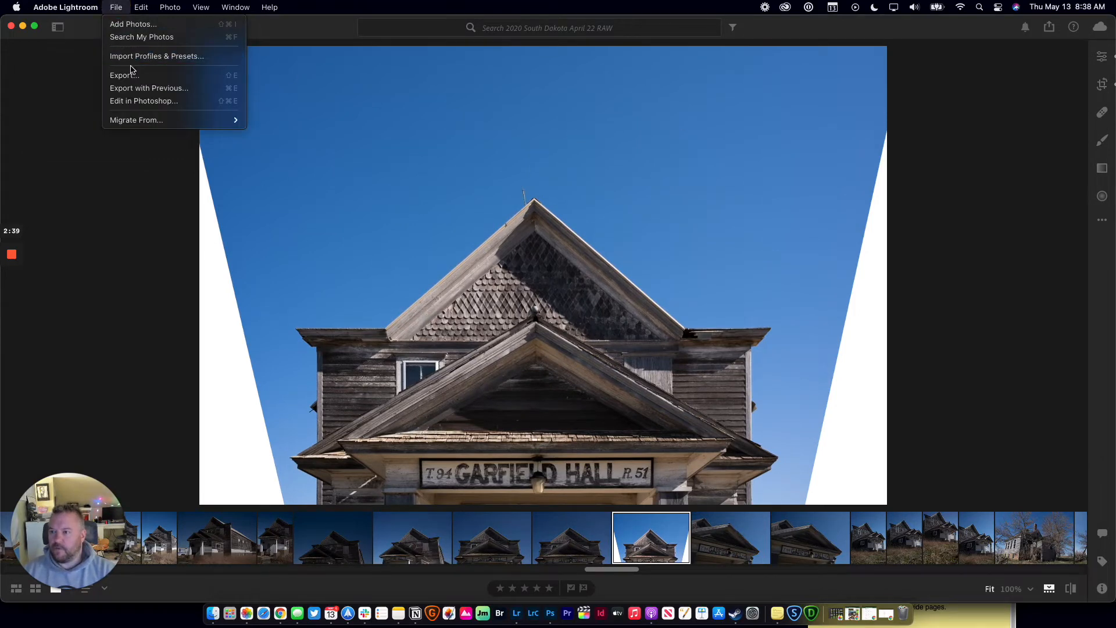
click(140, 101)
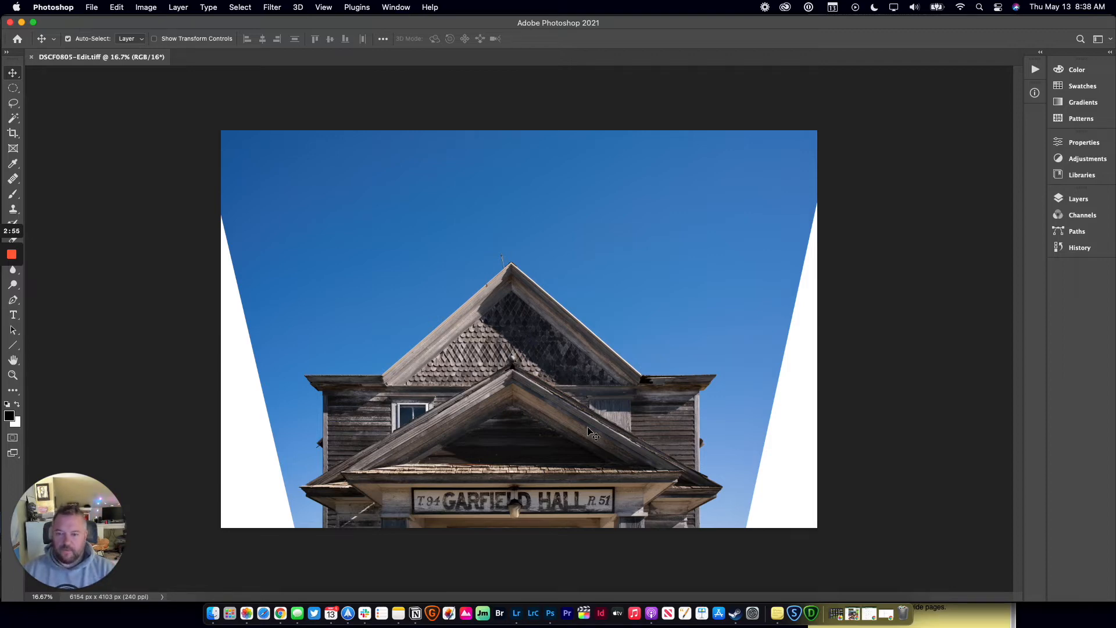
click(14, 133)
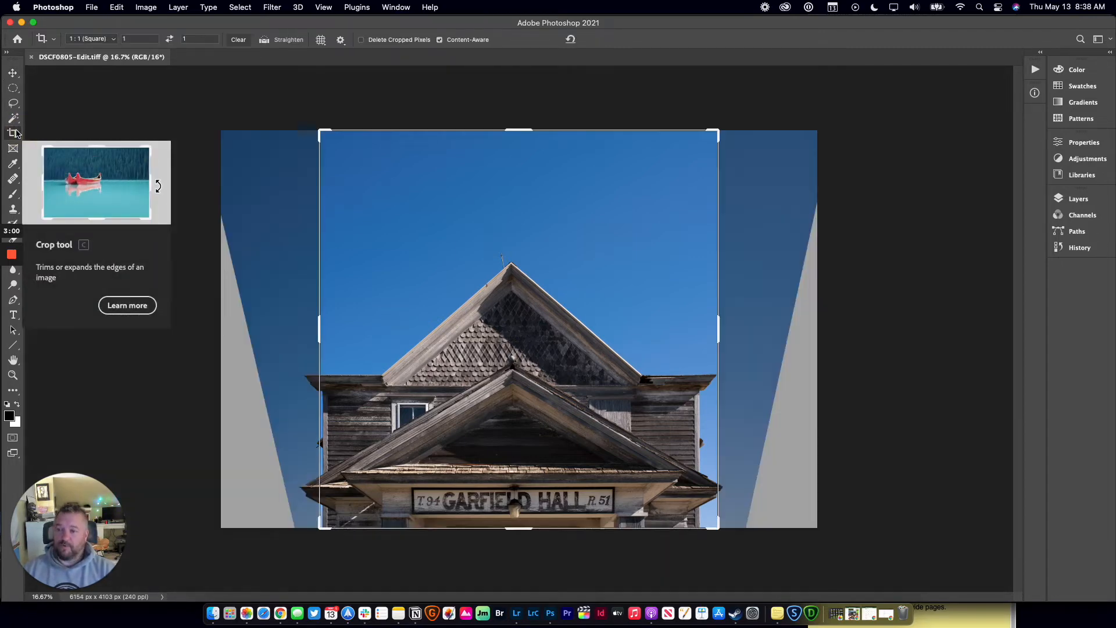
click(113, 46)
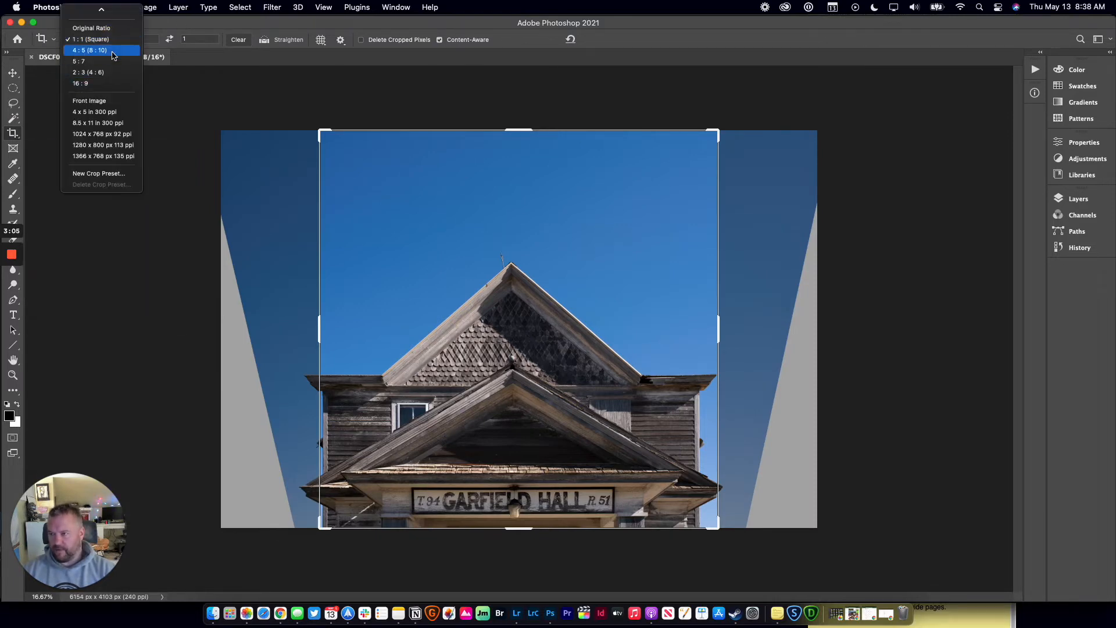
click(113, 52)
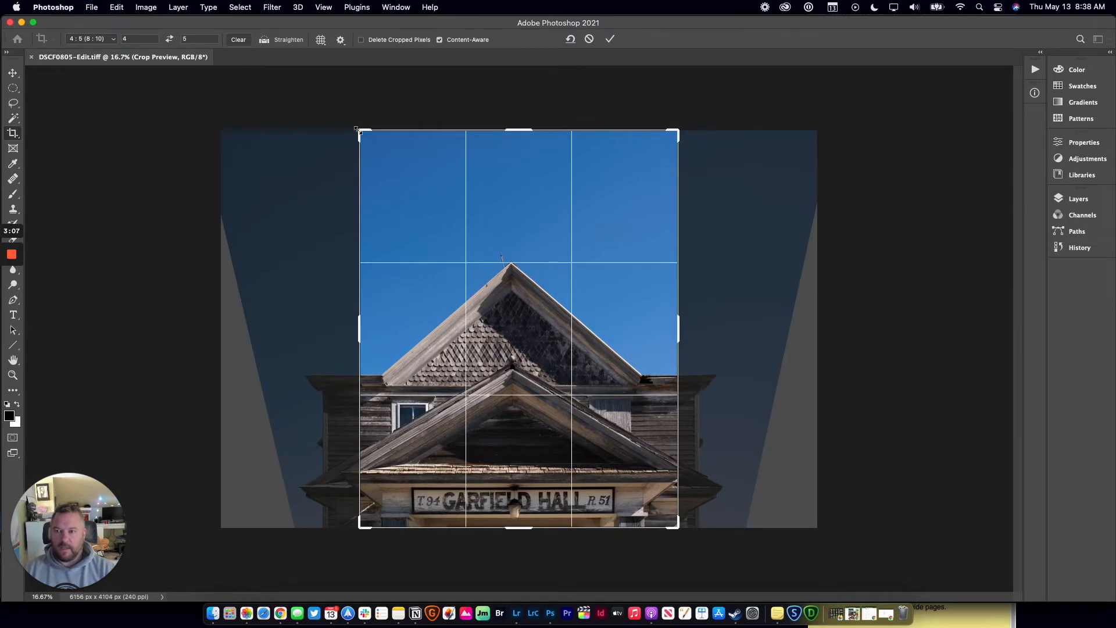
- Enlarge the crop above the sky until it spans the building's full width, and apply it with Content-Aware
drag(357, 129, 322, 100)
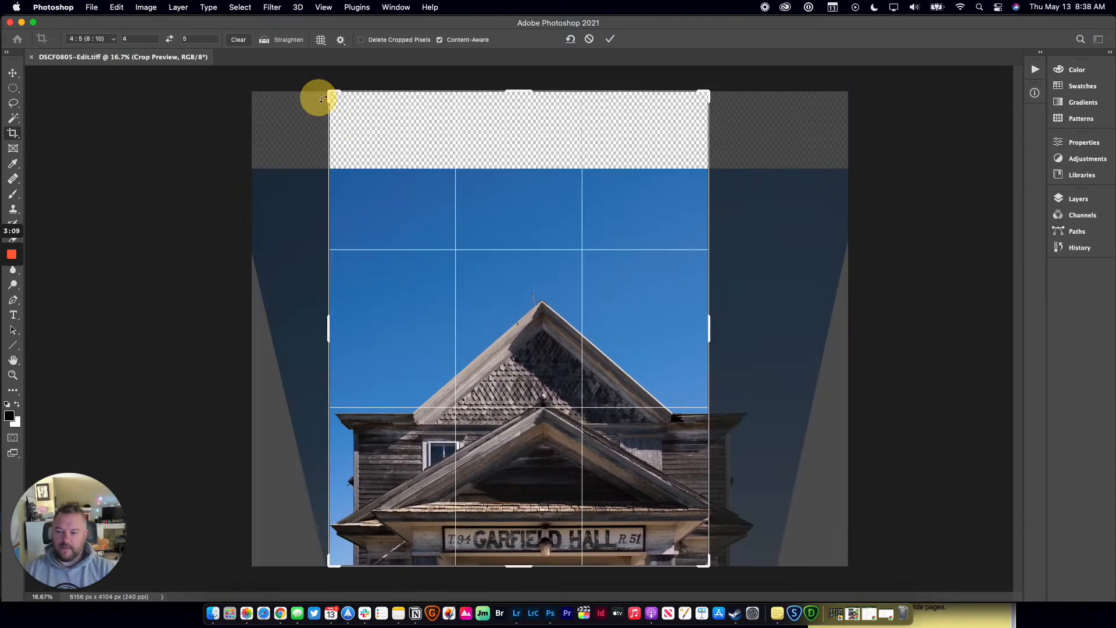
drag(705, 94, 734, 65)
mouse_move(304, 71)
mouse_down()
mouse_move(307, 84)
mouse_move(298, 78)
mouse_up()
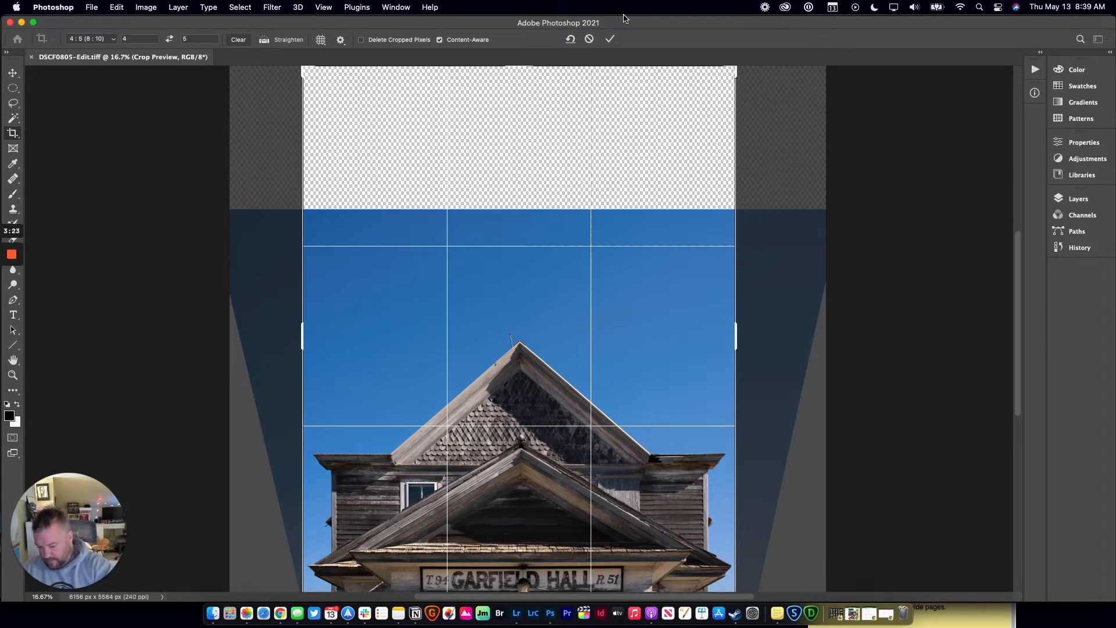
key(super+equal)
key(super+minus)
key(super+minus)
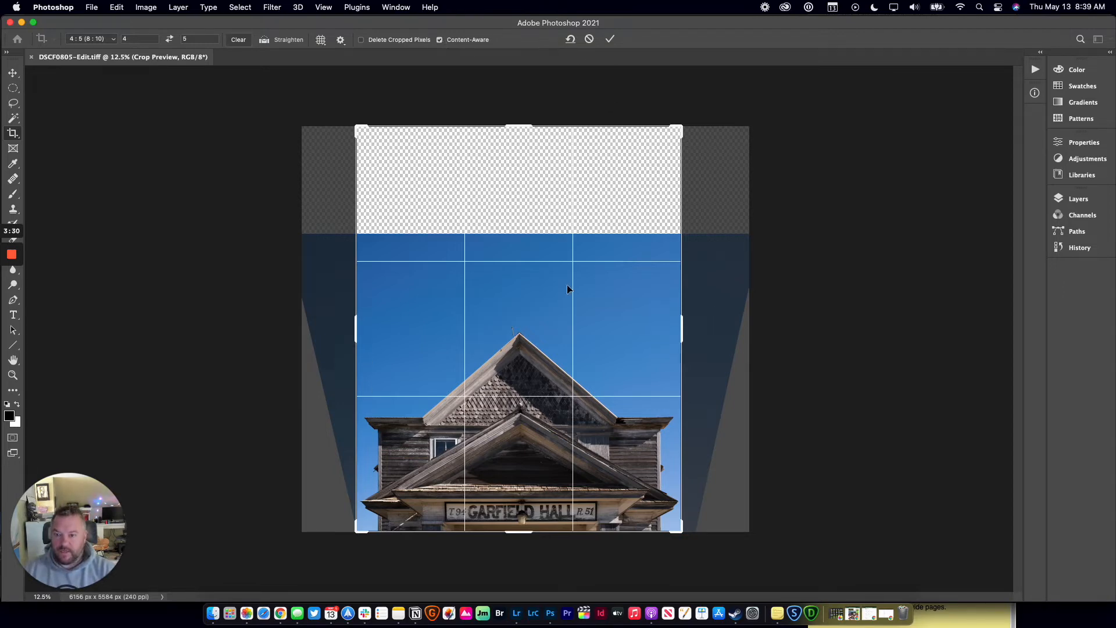
click(609, 39)
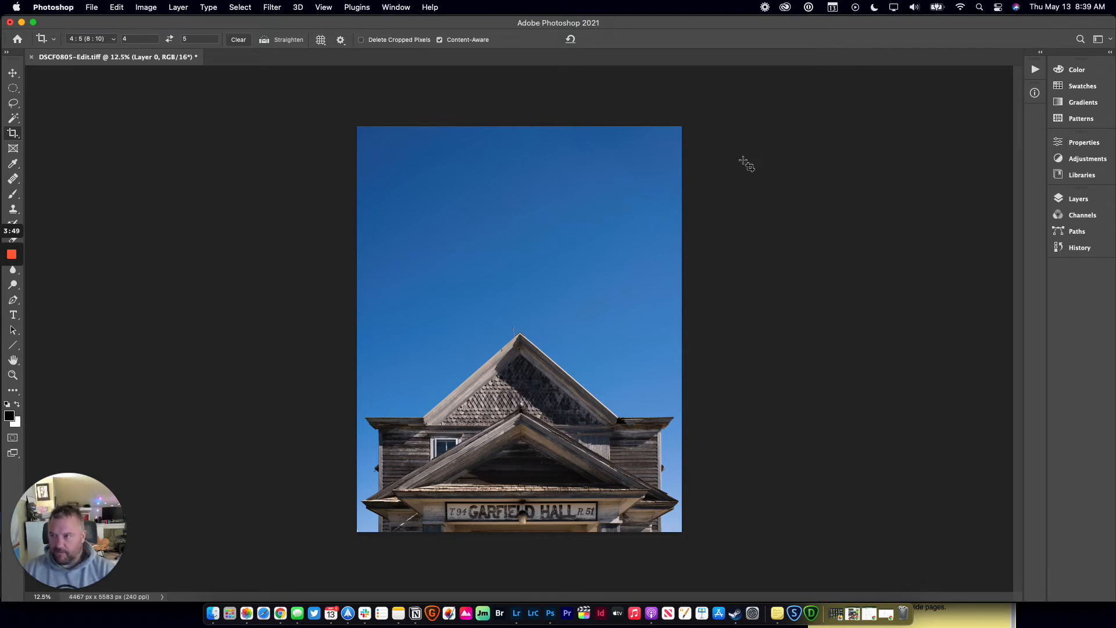
- Start Sky Replacement on the cropped photo and move its dialog clear of the image
click(12, 72)
click(118, 7)
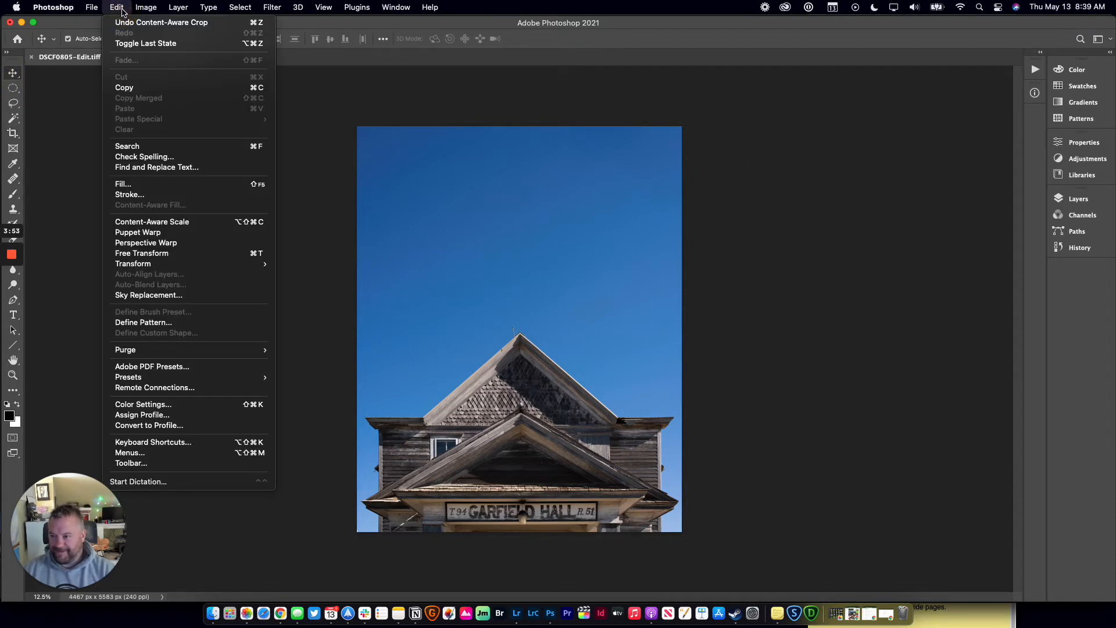
mouse_move(77, 3)
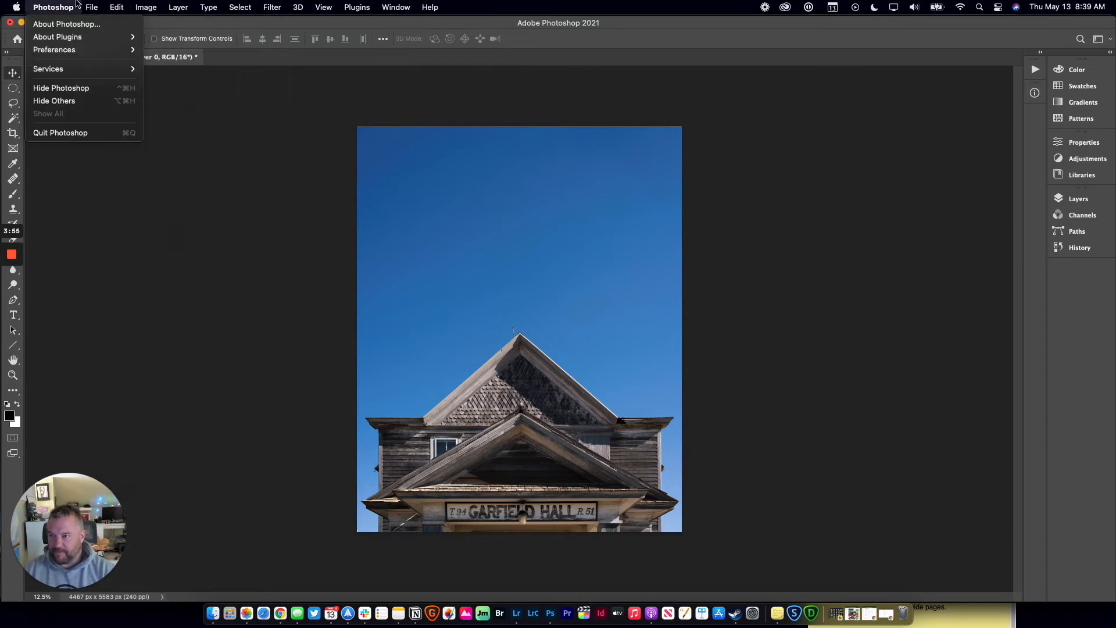
mouse_move(116, 6)
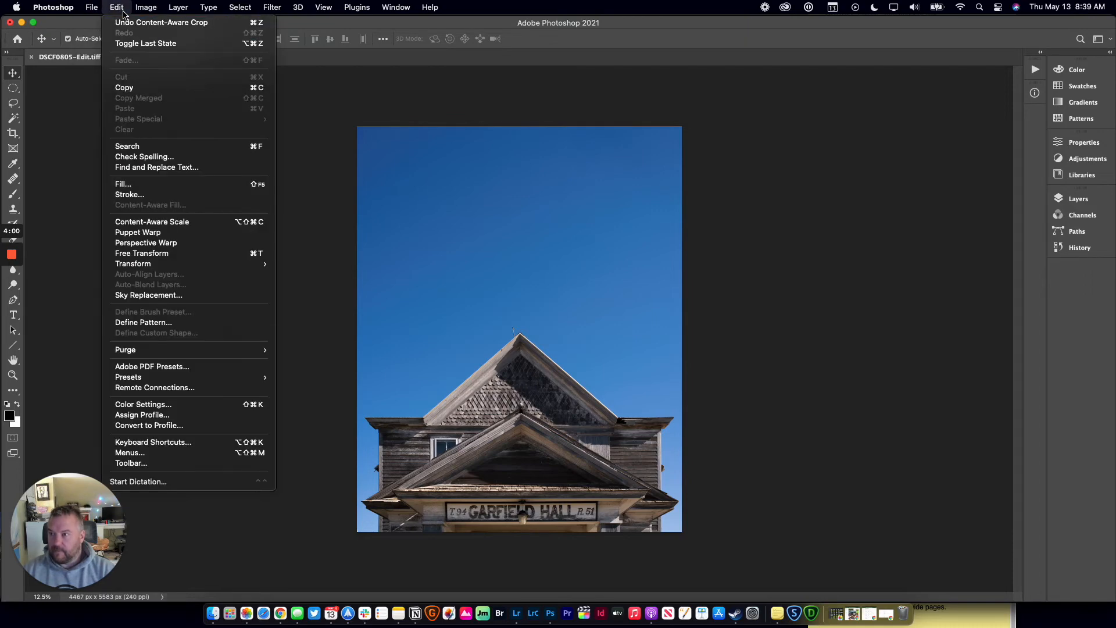
click(173, 296)
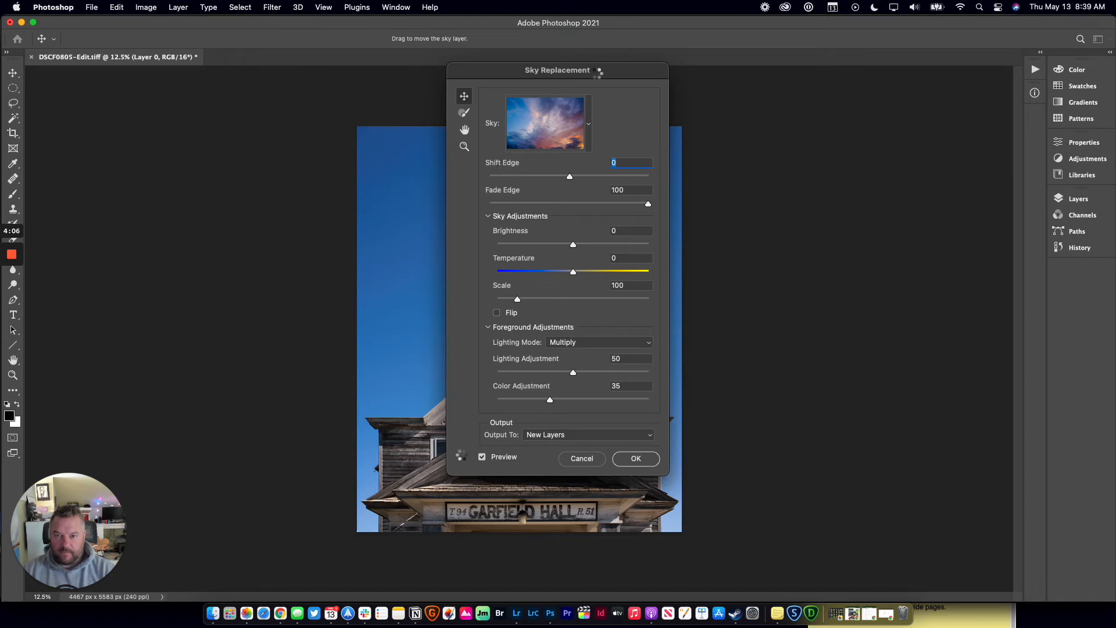
drag(599, 72, 898, 91)
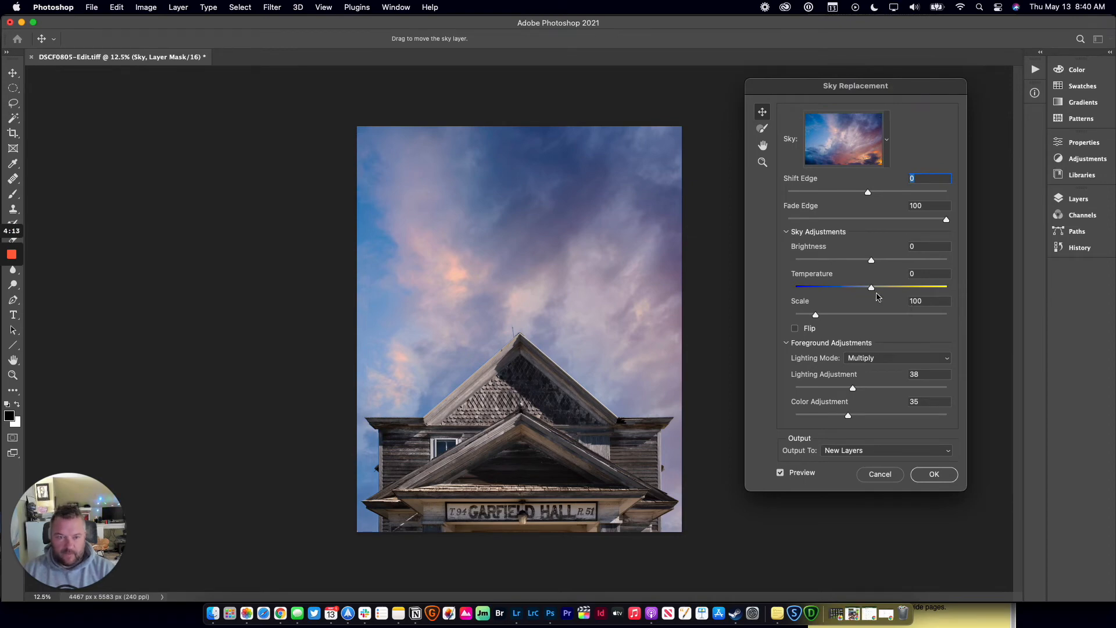
- Try flipping the replacement sky horizontally without keeping the flip, and set the sky's temperature to 54
click(810, 333)
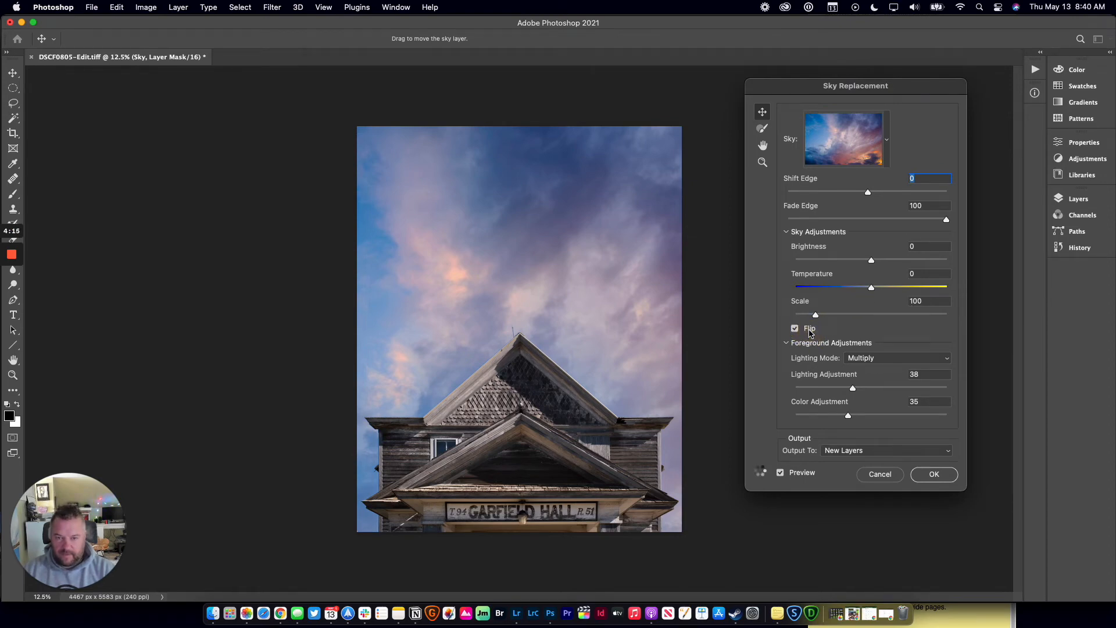
click(811, 333)
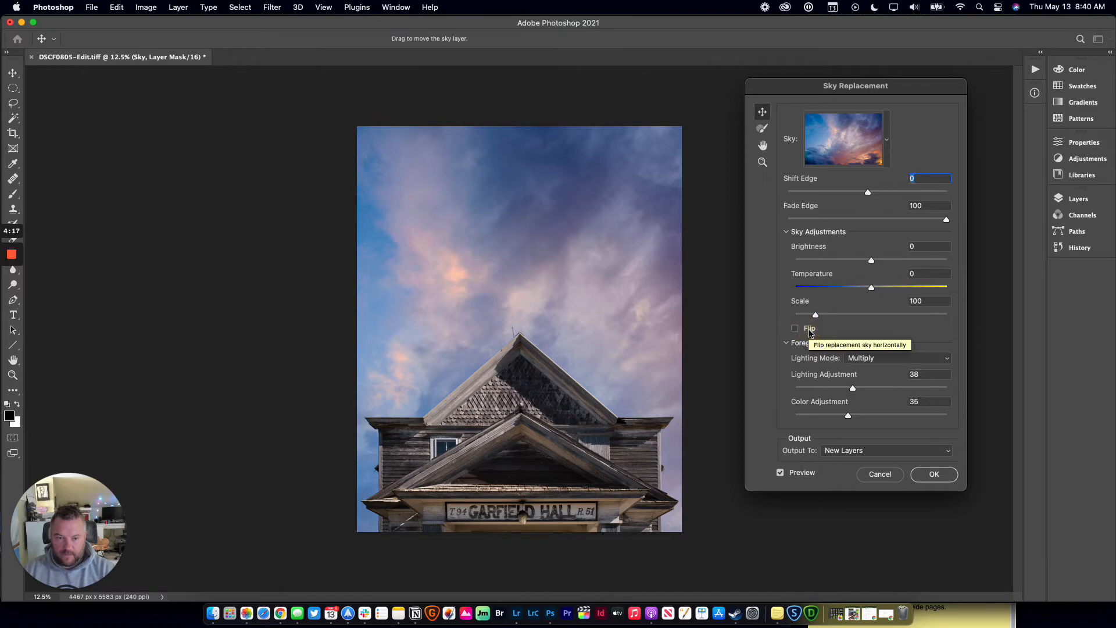
click(884, 288)
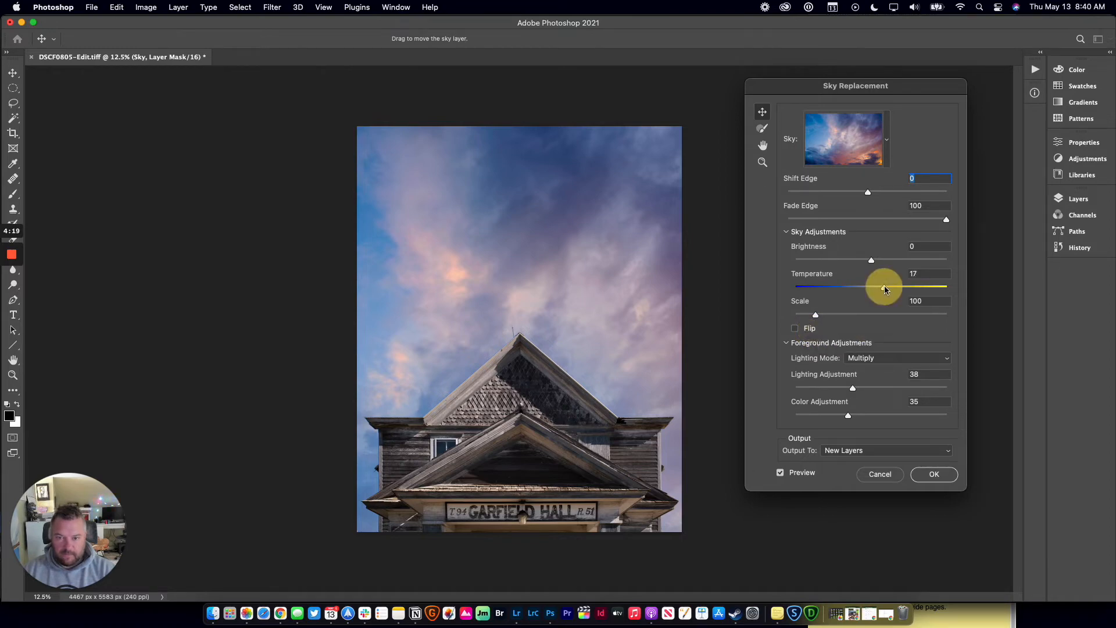
drag(884, 288, 913, 289)
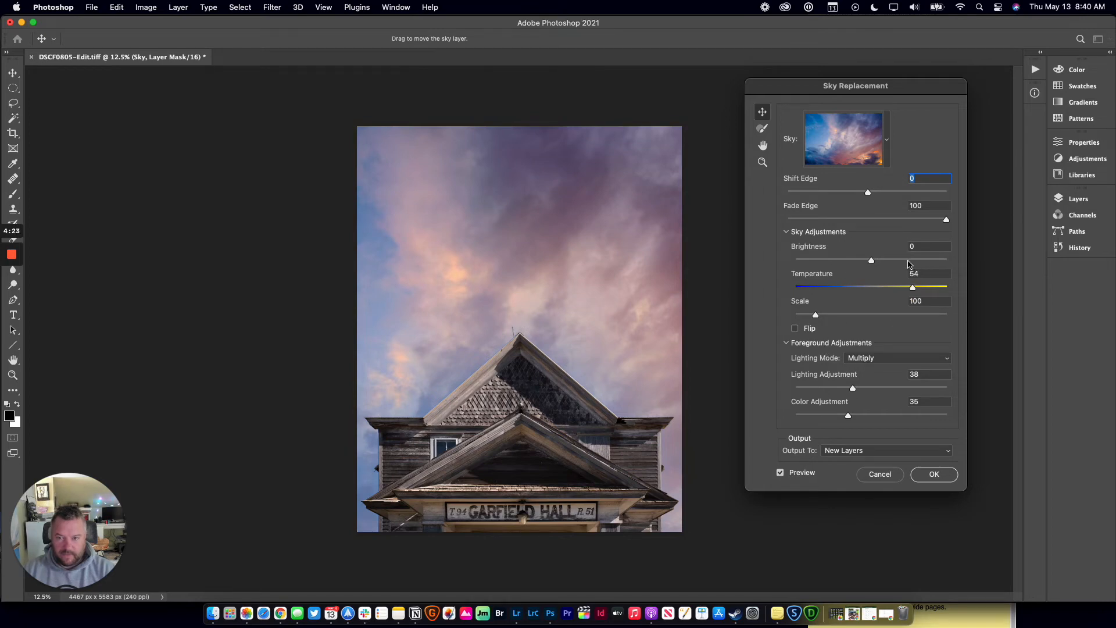
- Set the replacement sky's brightness to 15 and shift the clouds to the left behind the building
click(905, 261)
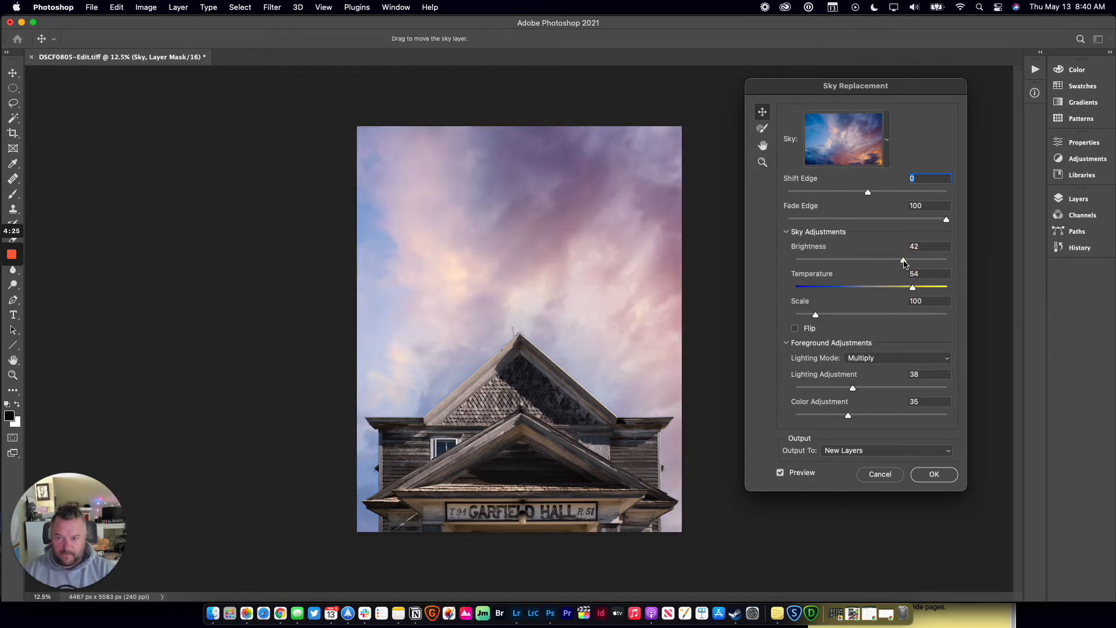
drag(904, 262, 883, 263)
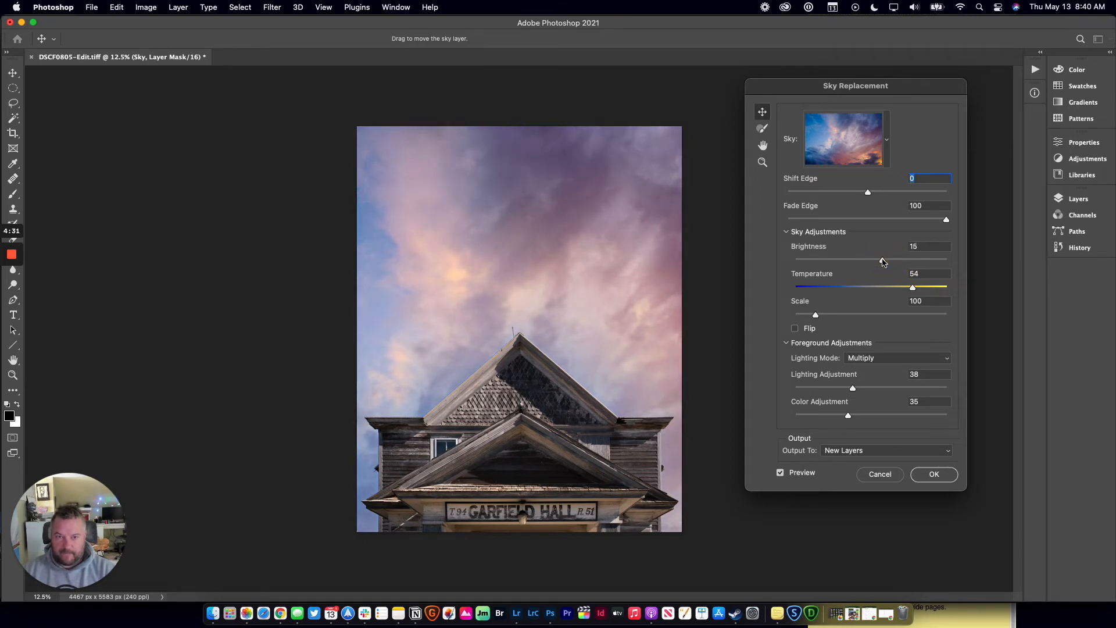
drag(625, 307, 485, 306)
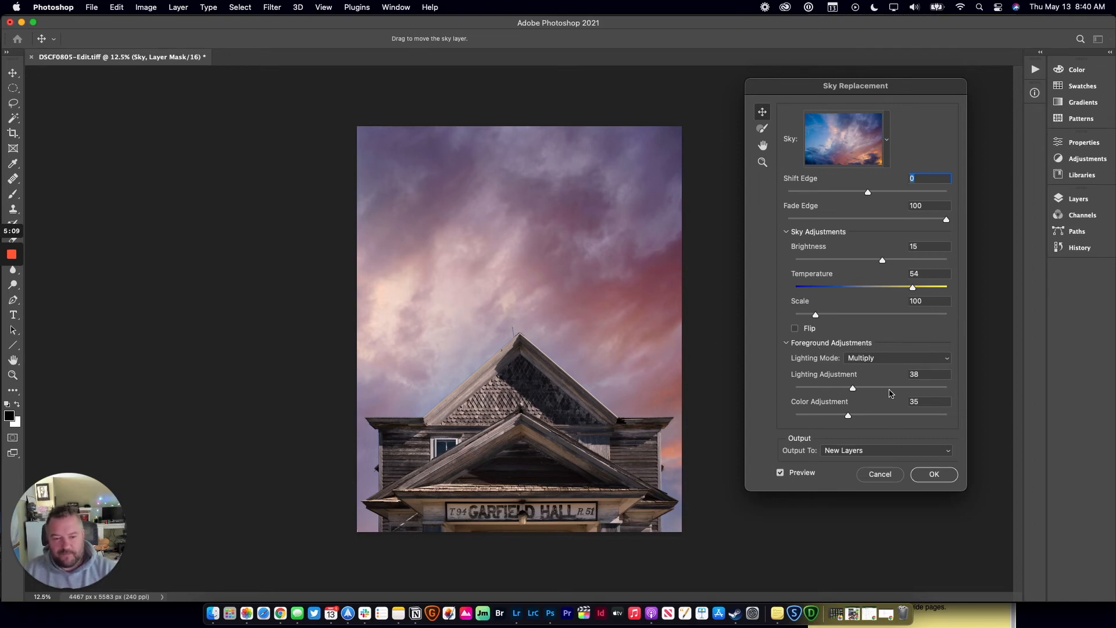
- Set the foreground lighting adjustment to 54 and apply the sky replacement as new layers
click(896, 388)
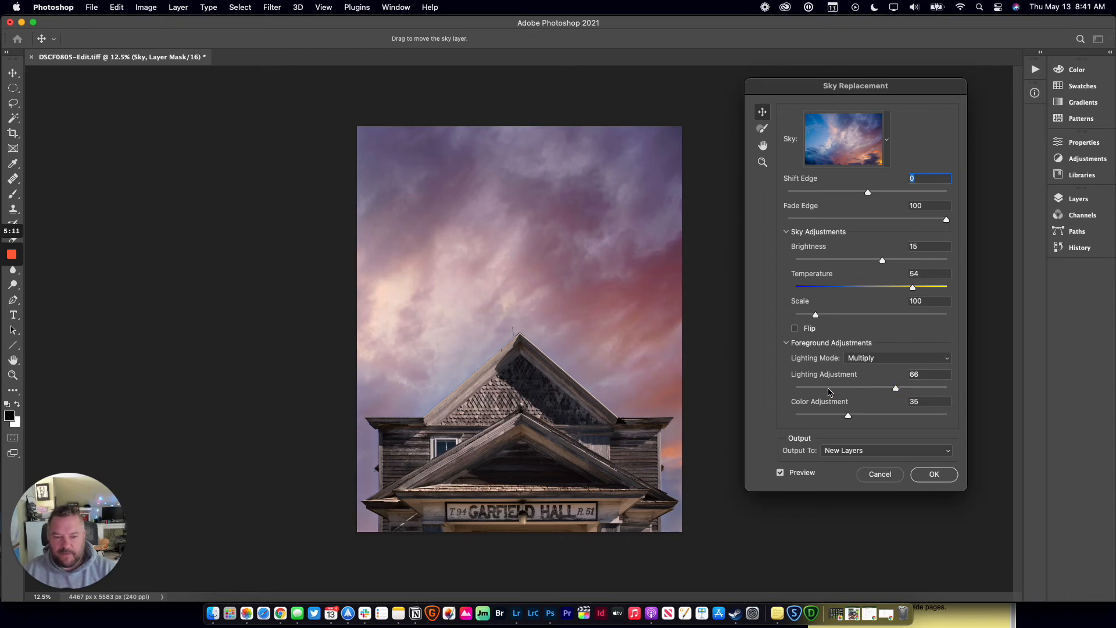
mouse_move(828, 388)
mouse_down()
mouse_move(929, 388)
mouse_move(839, 393)
mouse_up()
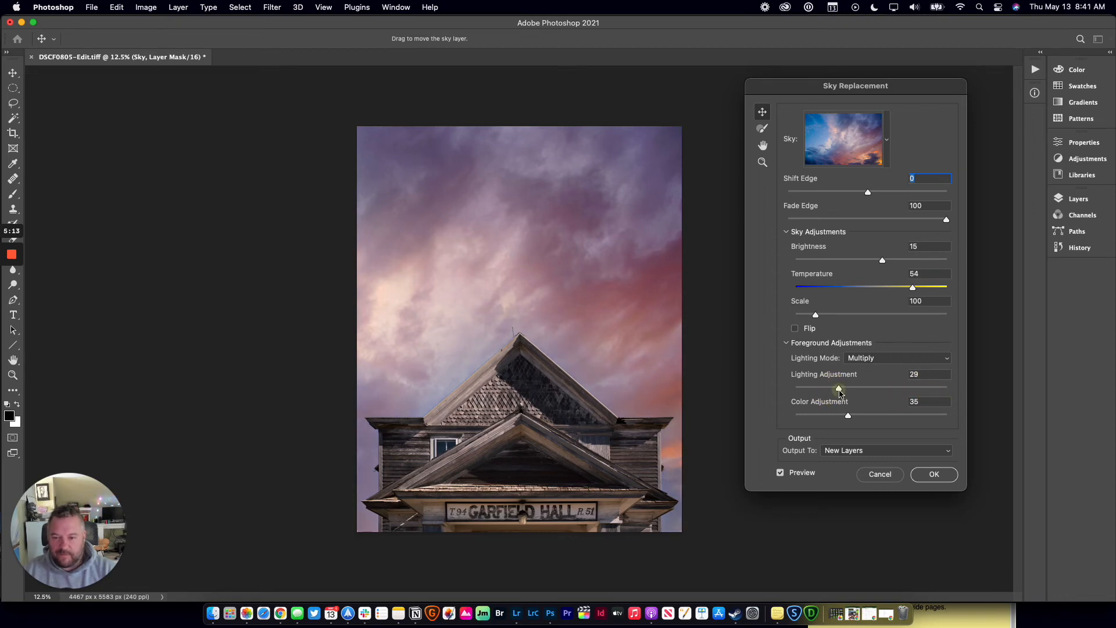
click(878, 388)
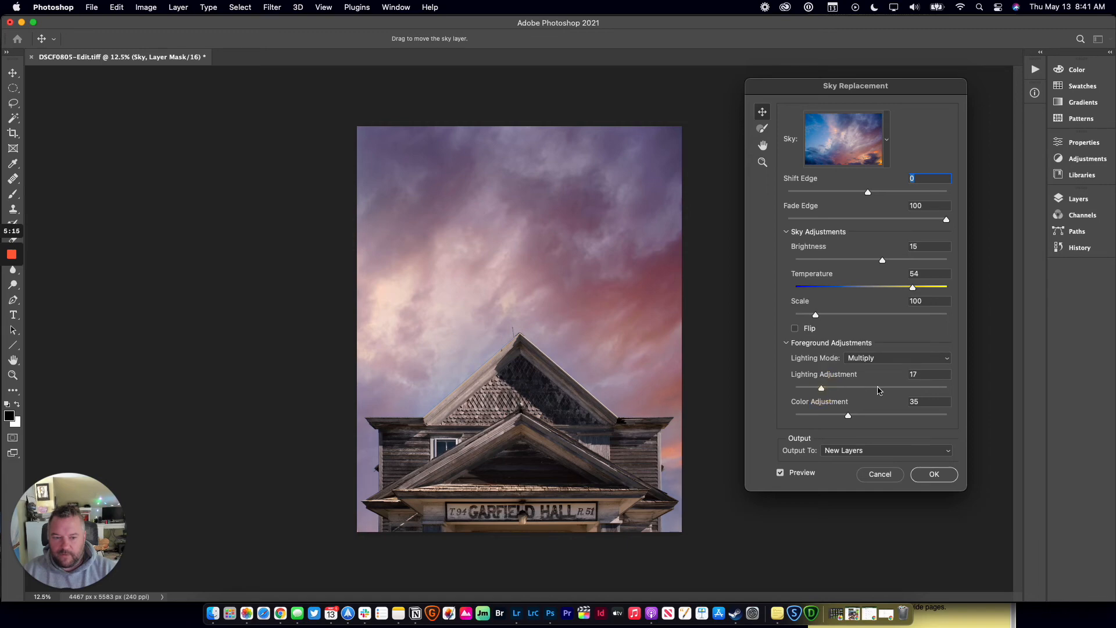
click(935, 475)
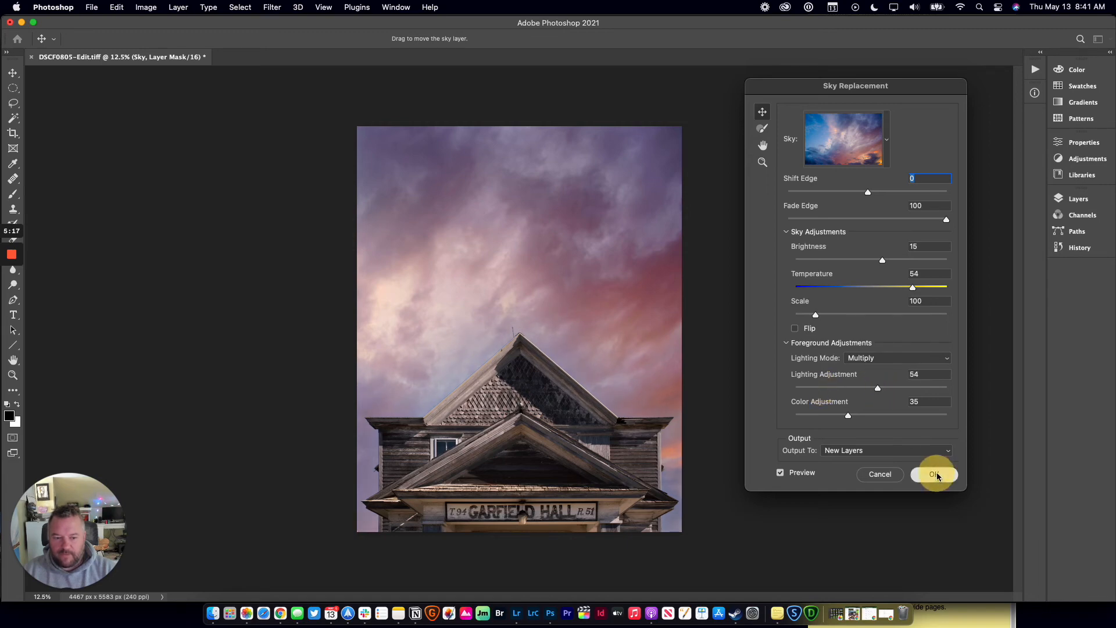
- Show the layers and toggle the Sky Replacement Group off and on to compare the old and new sky
click(1080, 197)
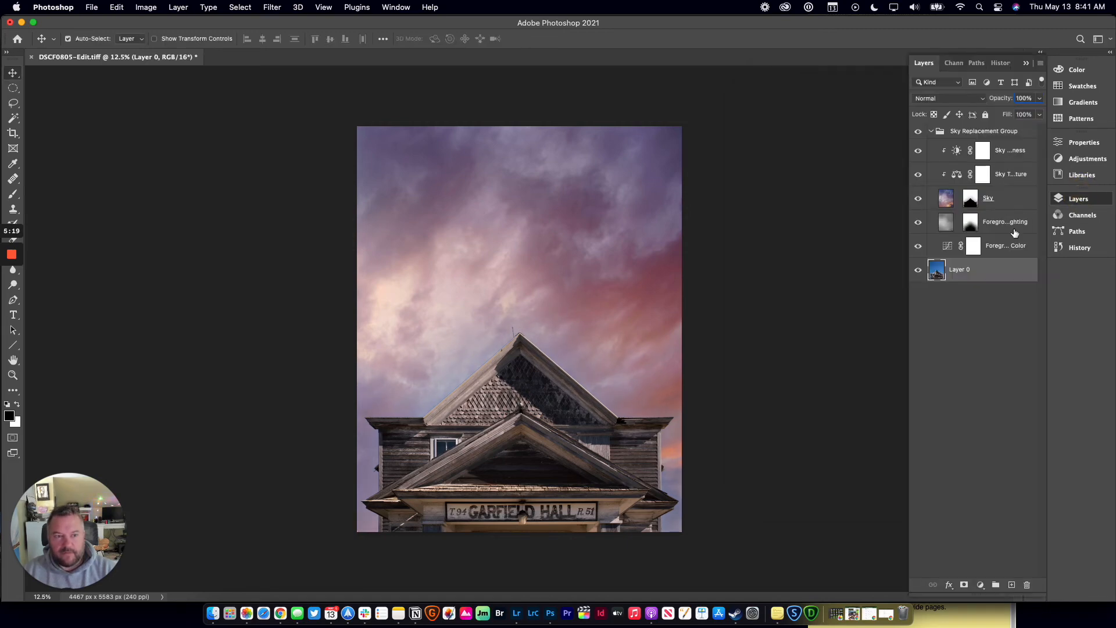
click(918, 134)
click(918, 133)
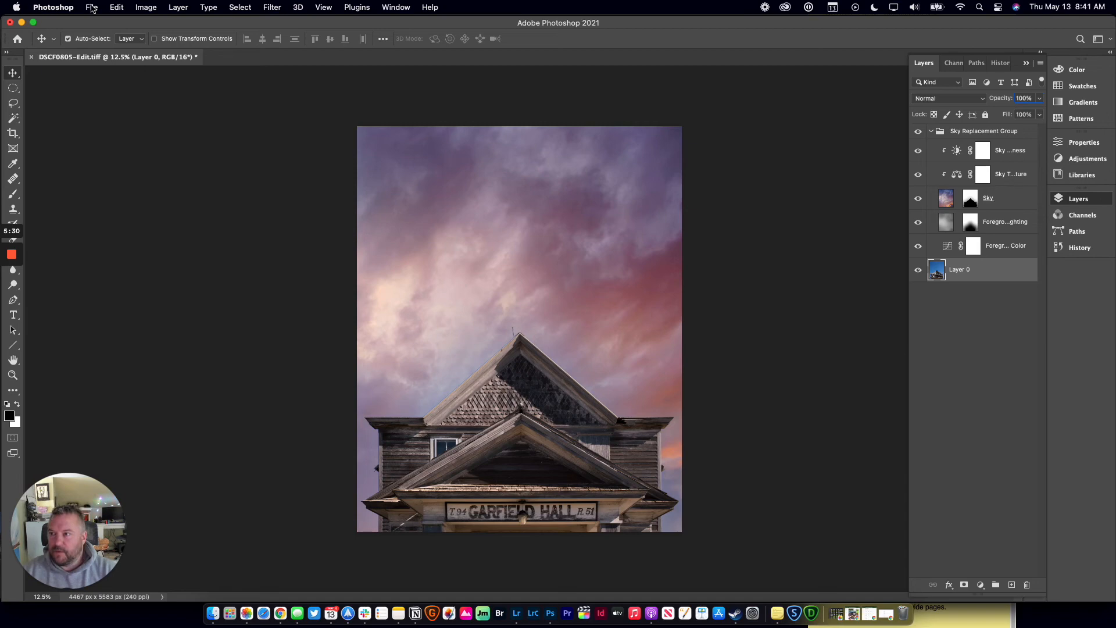
- Save a JPEG copy on the computer's Desktop as DSCF0805-Edit.jpg at quality 10, replacing the existing file
click(92, 8)
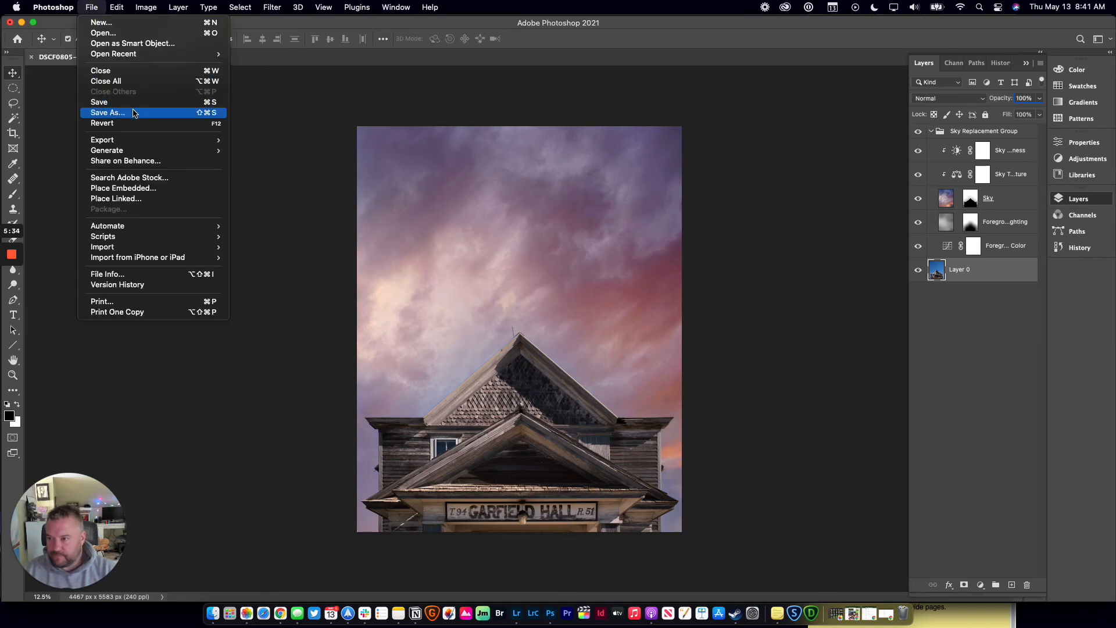
click(132, 112)
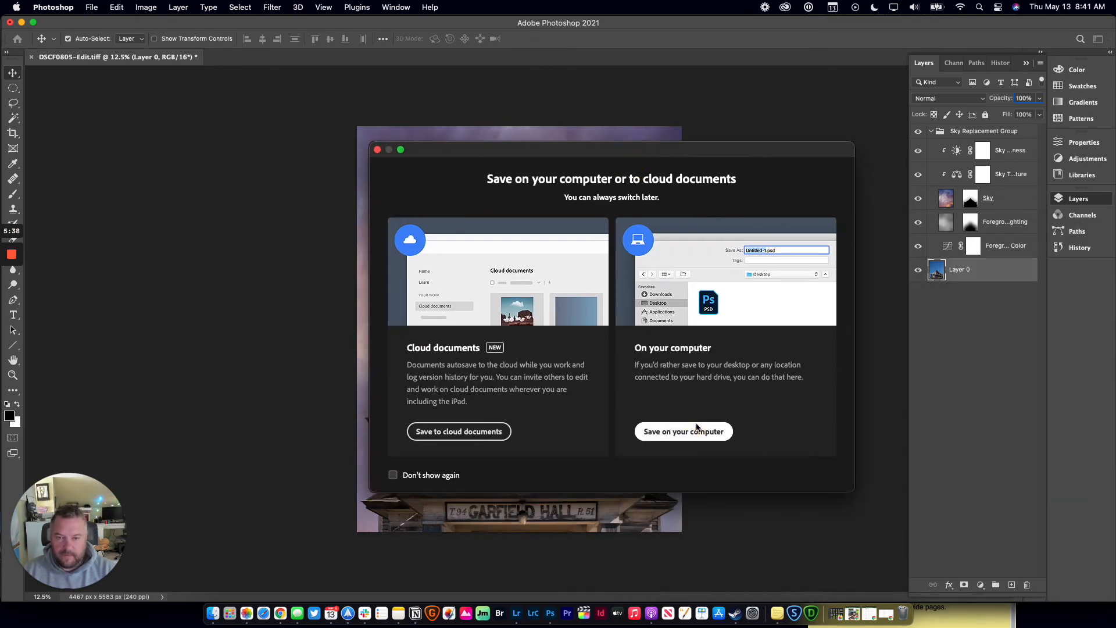
click(698, 431)
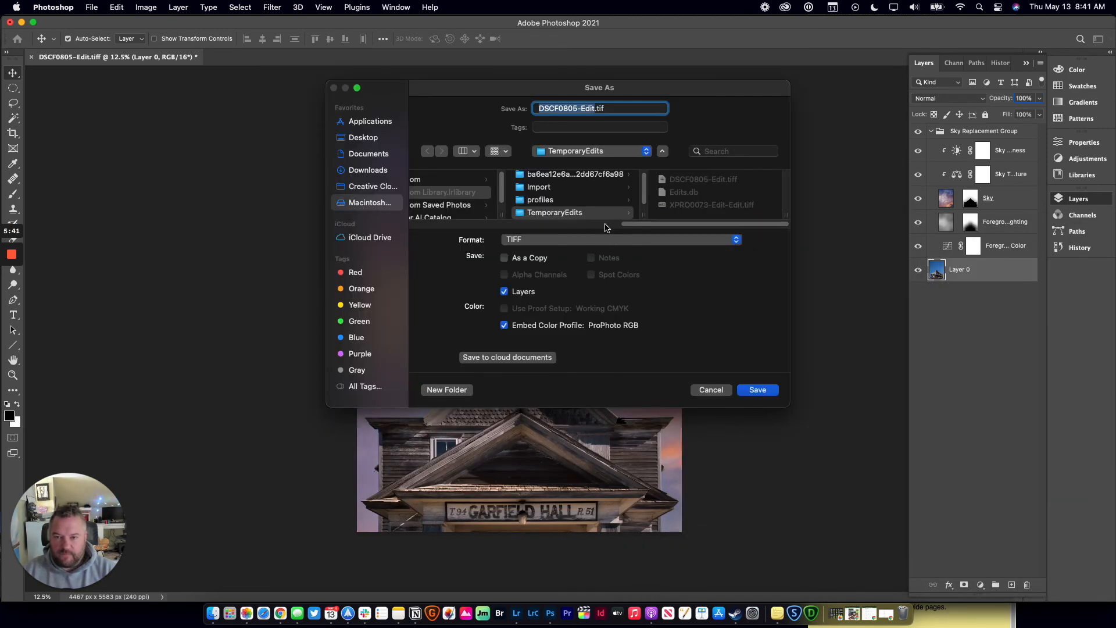
click(563, 240)
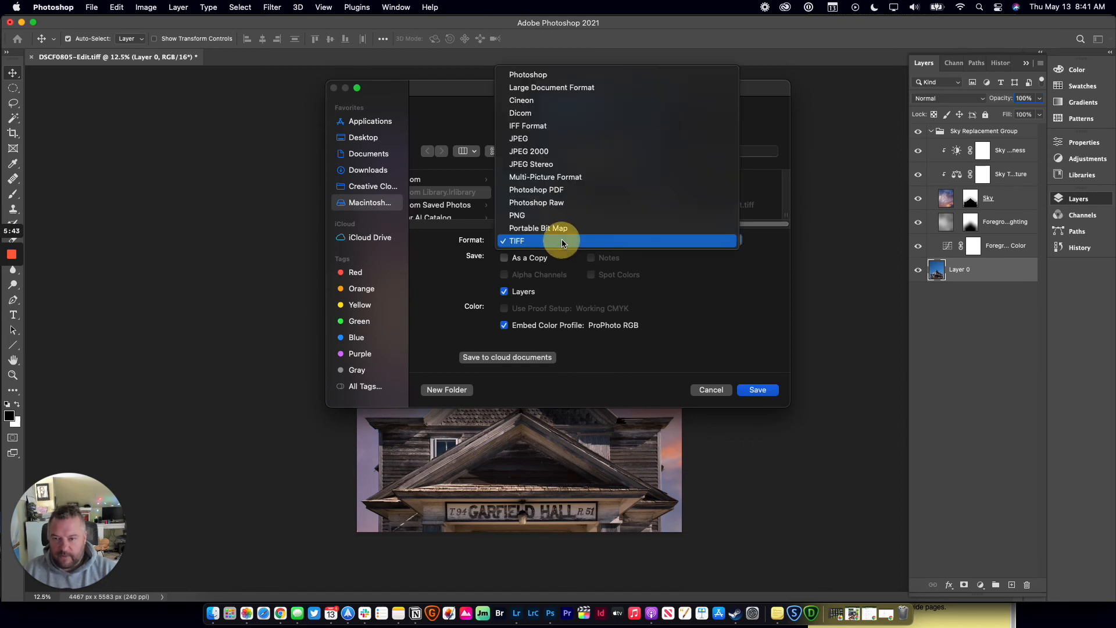
click(561, 140)
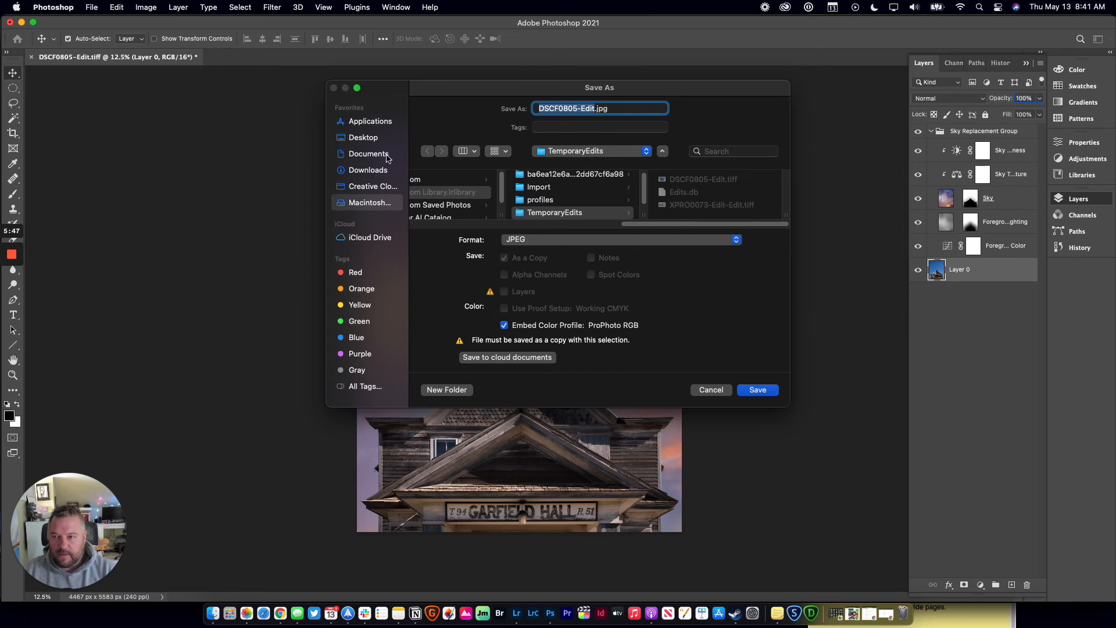
click(367, 138)
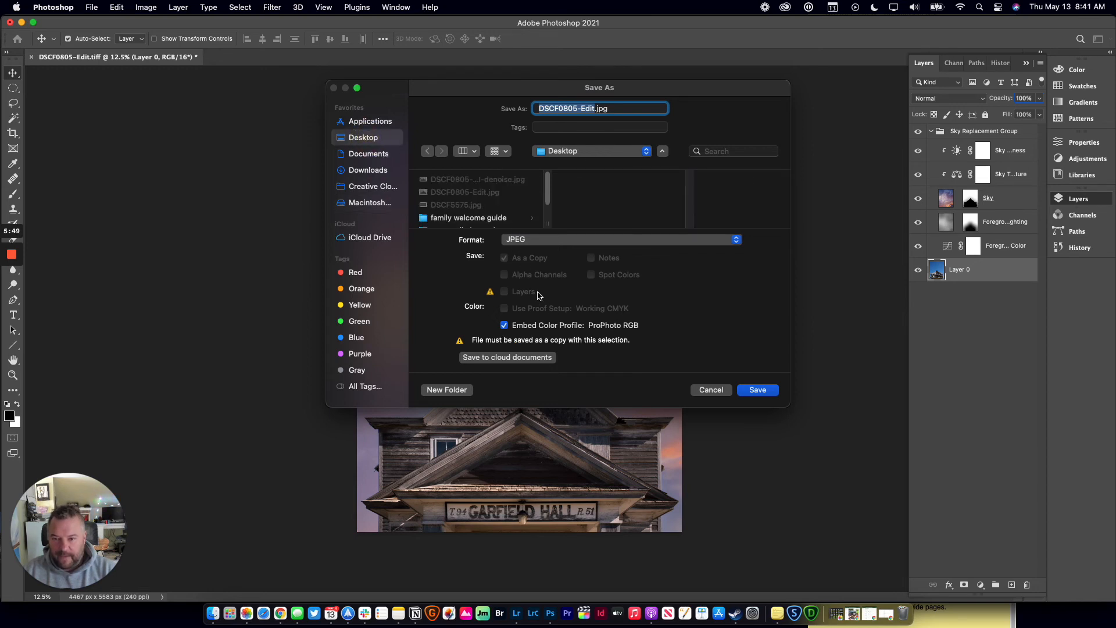
click(756, 388)
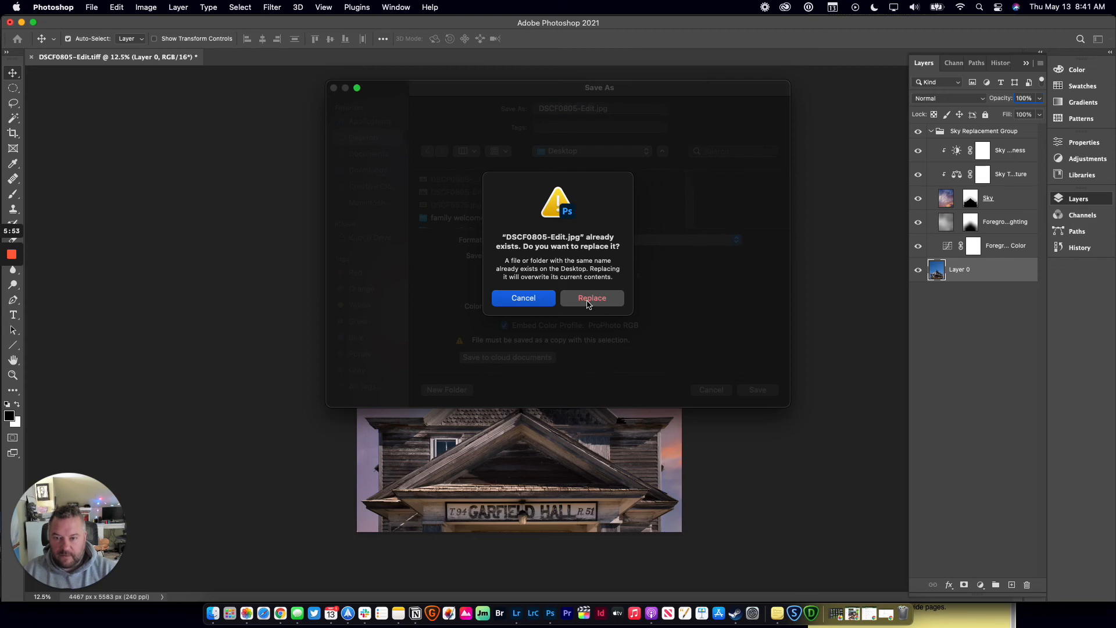
click(591, 298)
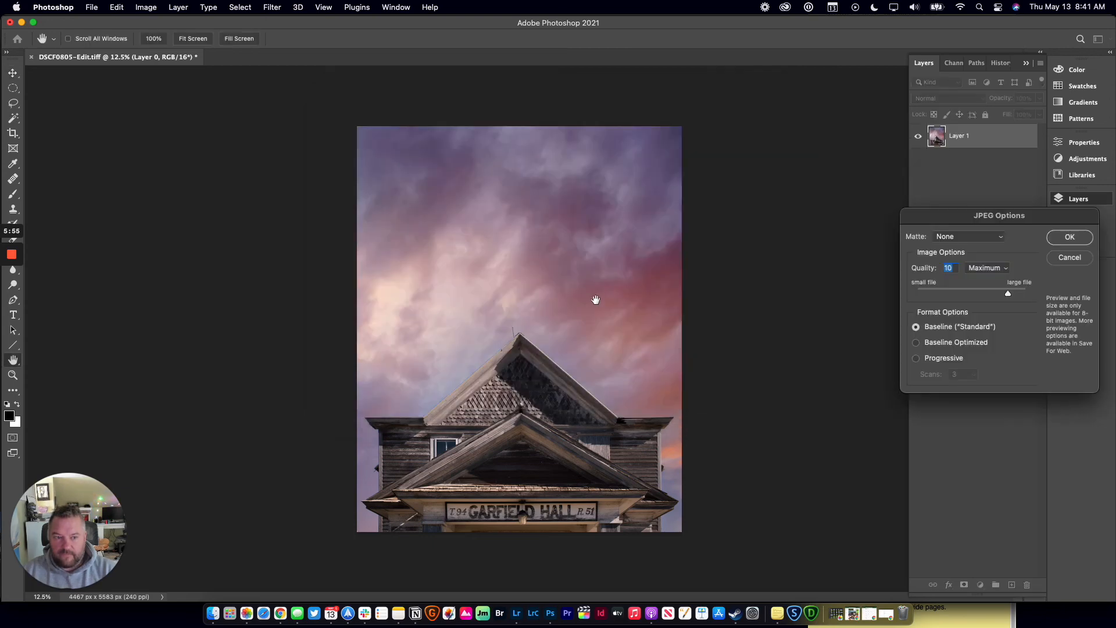
click(1064, 244)
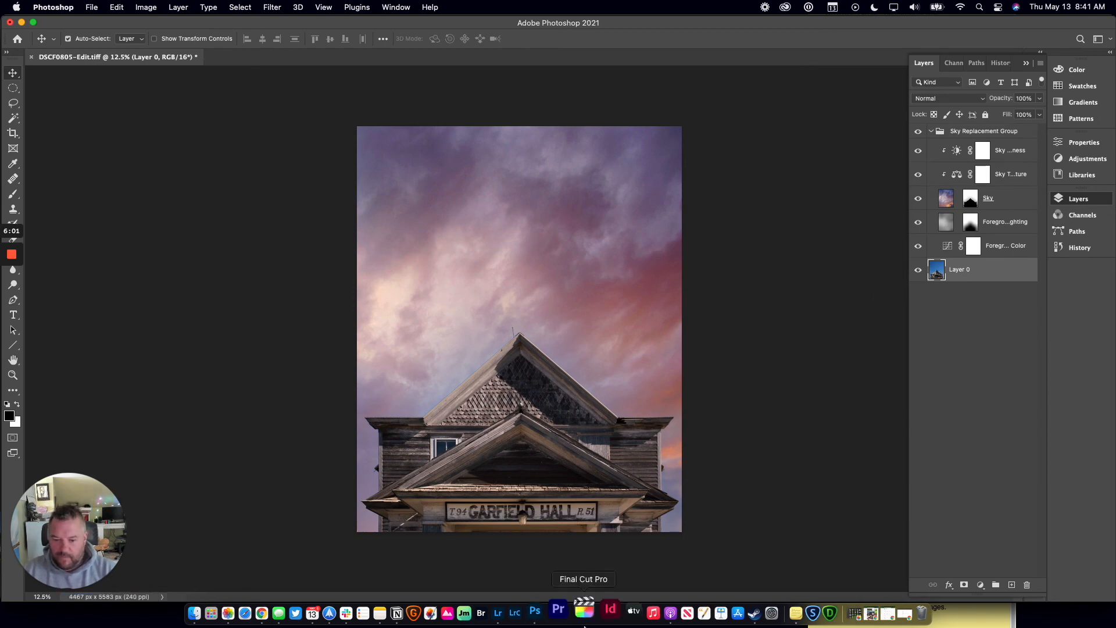
- Switch to Lightroom to compare the edited photo with its original, and return to Photoshop
click(514, 610)
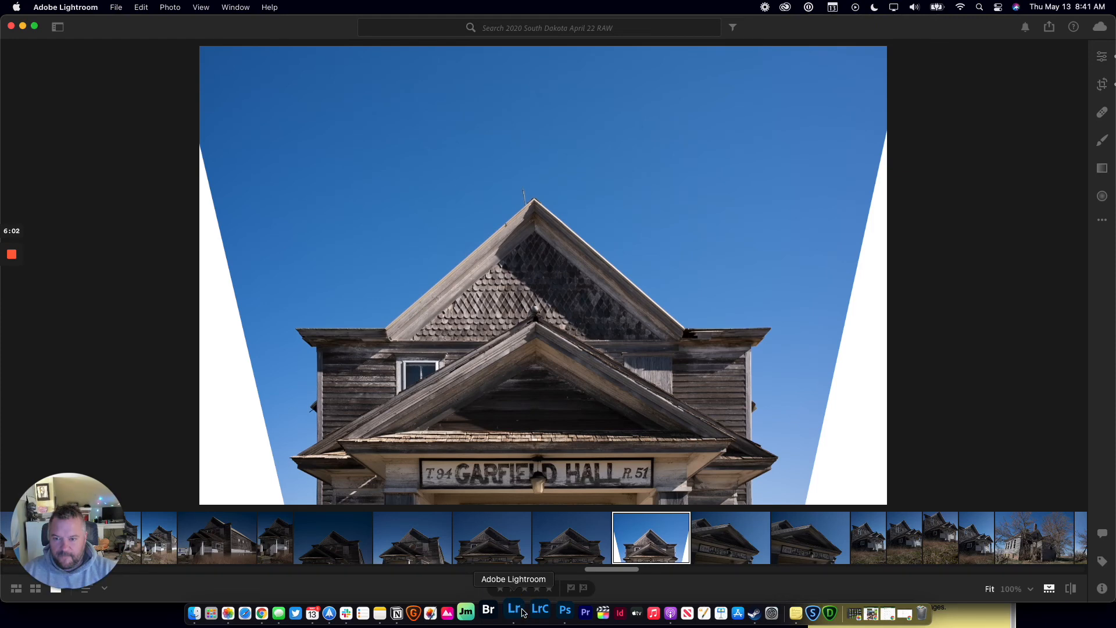
key(backslash)
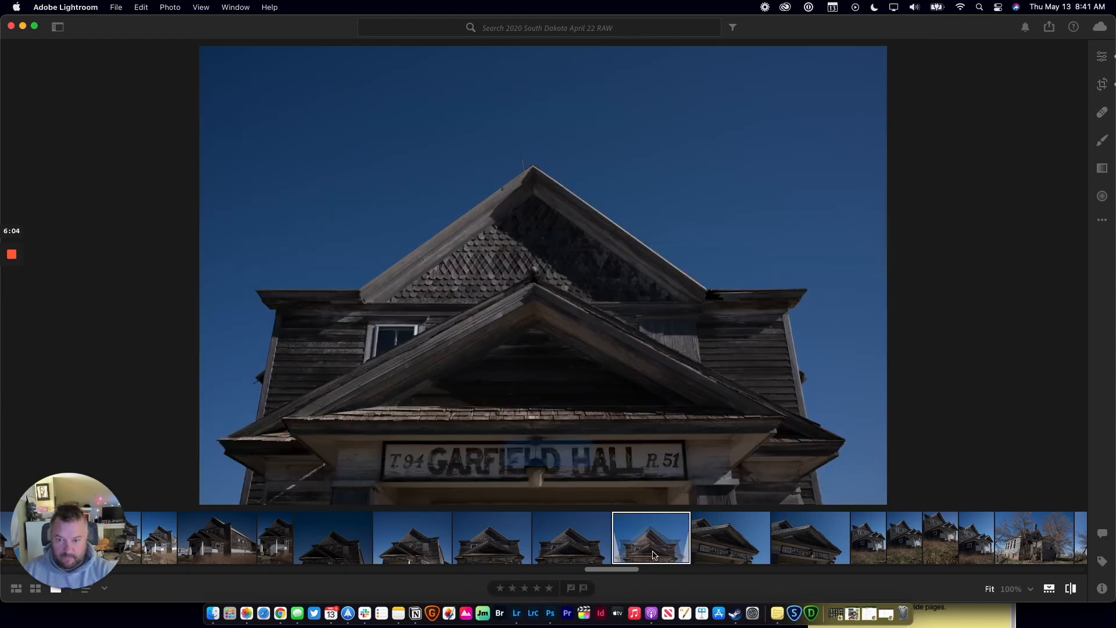
key(backslash)
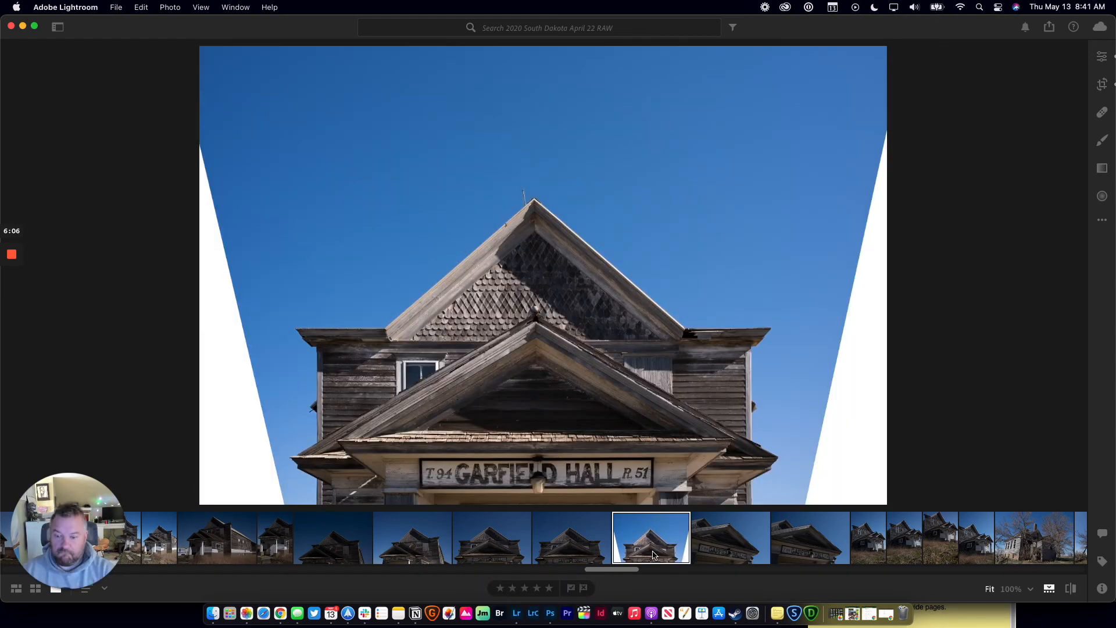
click(547, 614)
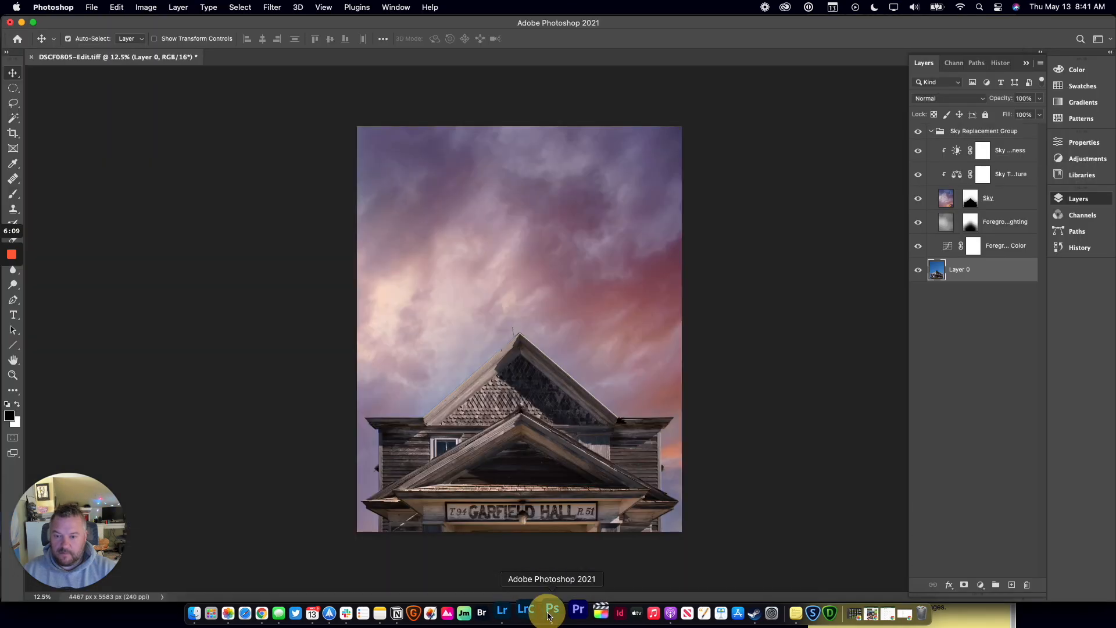